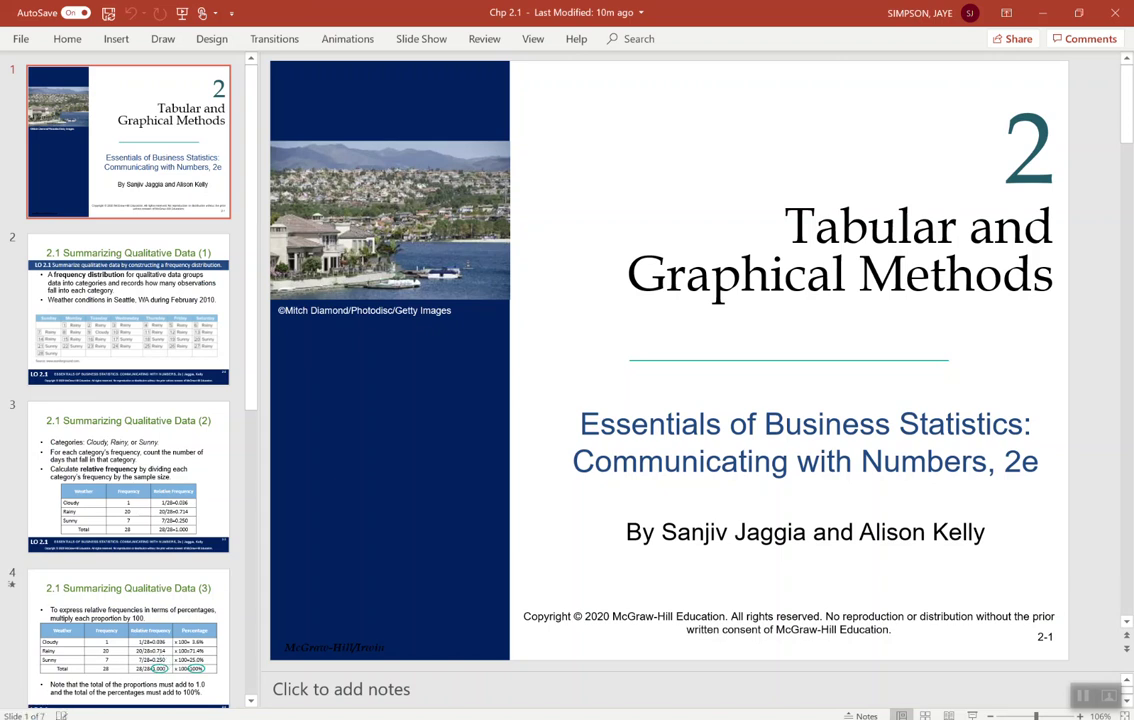
# Step: Switch from PowerPoint to the Excel workbook's Marital_Status sheet
pyautogui.hotkey('alt', 'Tab')
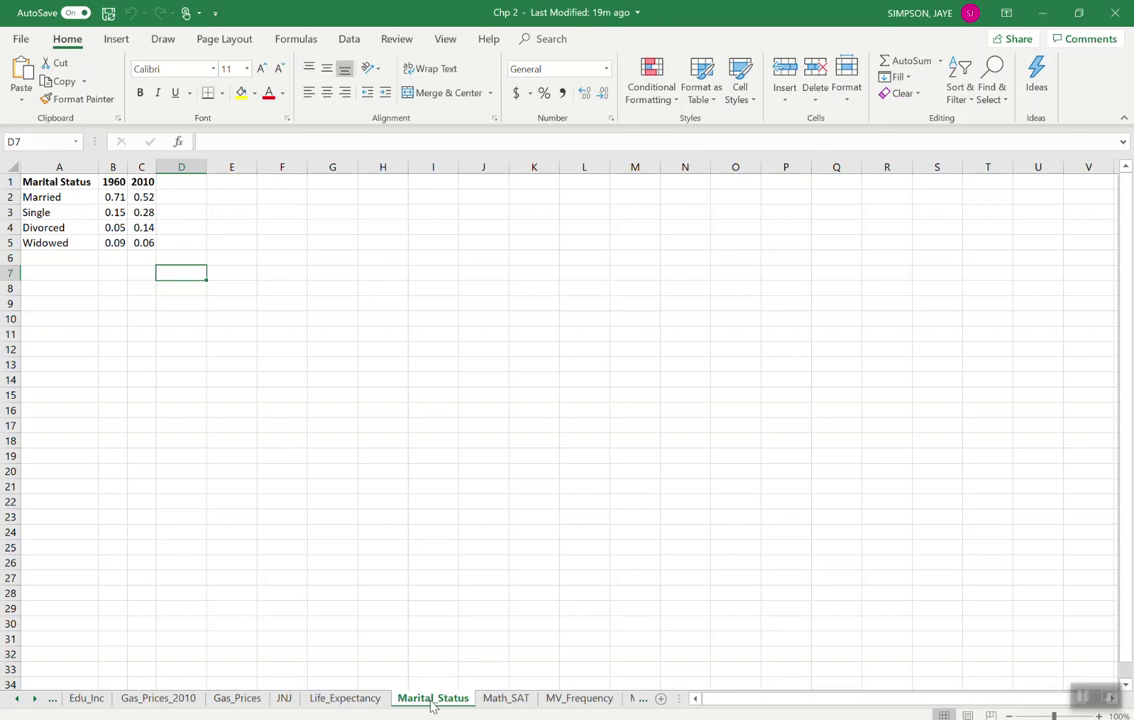
# Step: Browse the workbook's sheet tabs back to Marital_Status, then return to the PowerPoint deck
pyautogui.click(18, 705)
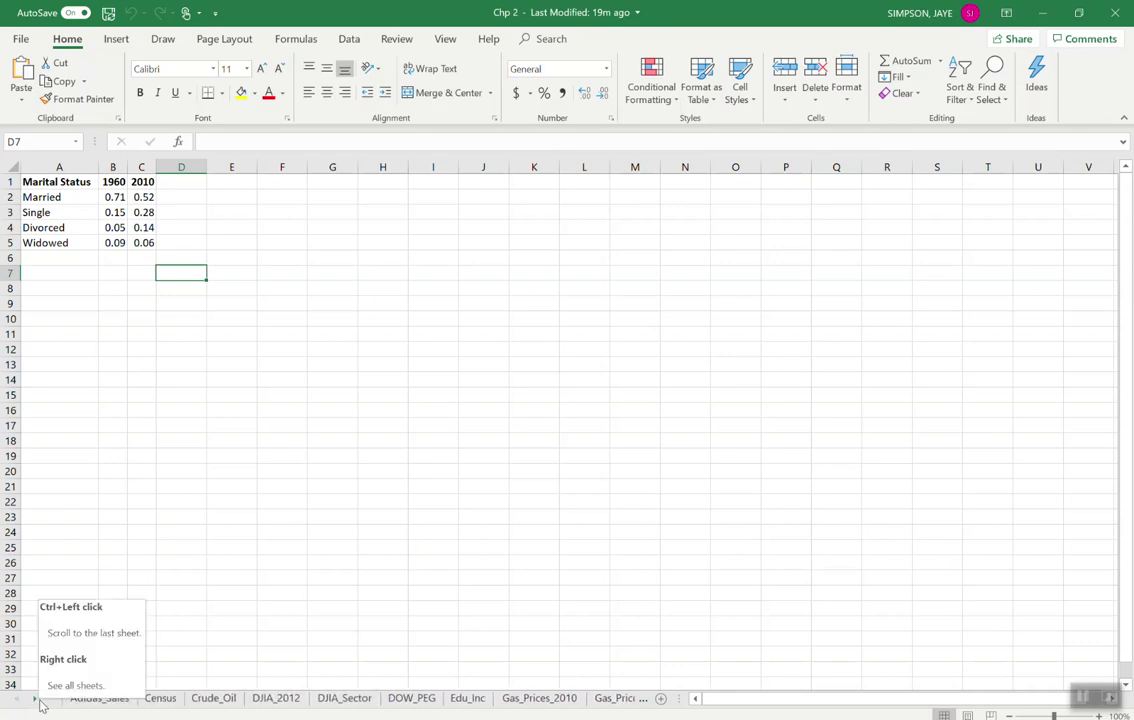
pyautogui.click(38, 702)
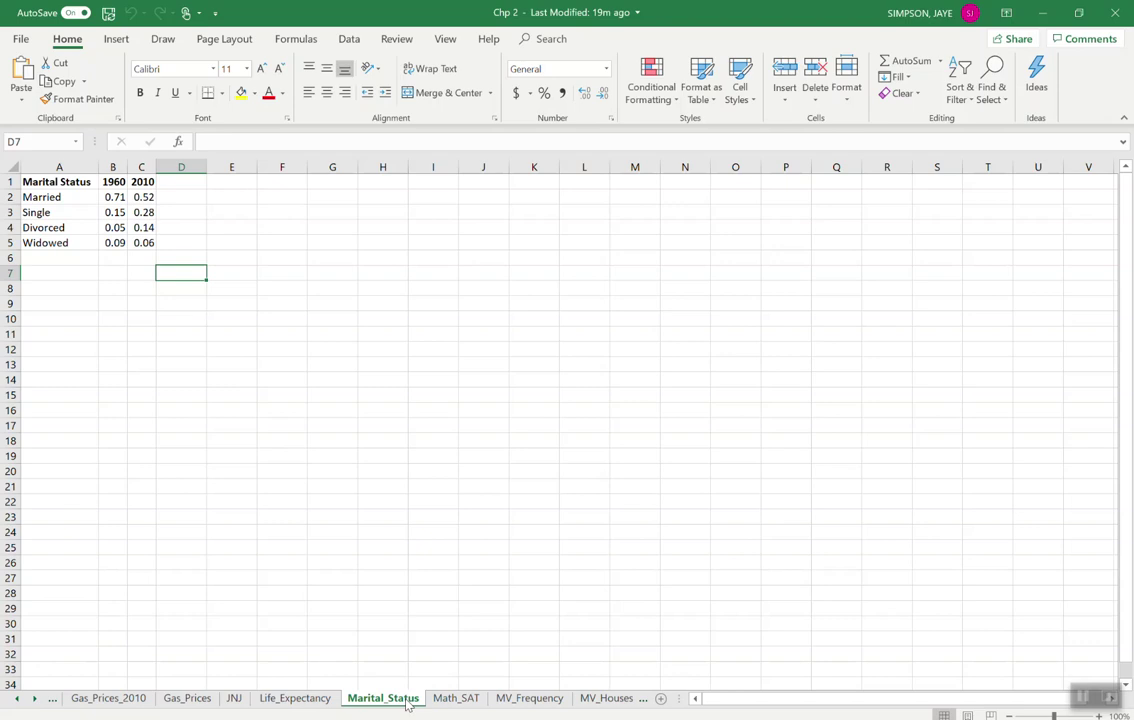
pyautogui.hotkey('alt', 'Tab')
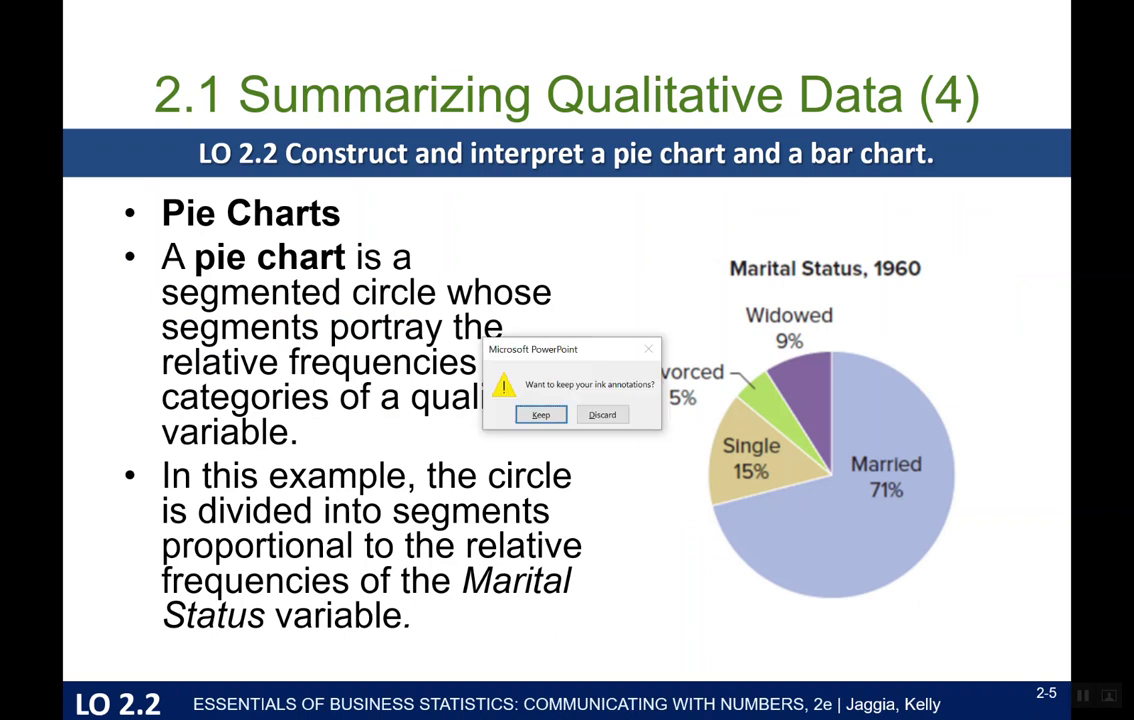
# Step: Keep the slide show's ink annotations and return to the Excel Marital_Status sheet
pyautogui.click(541, 414)
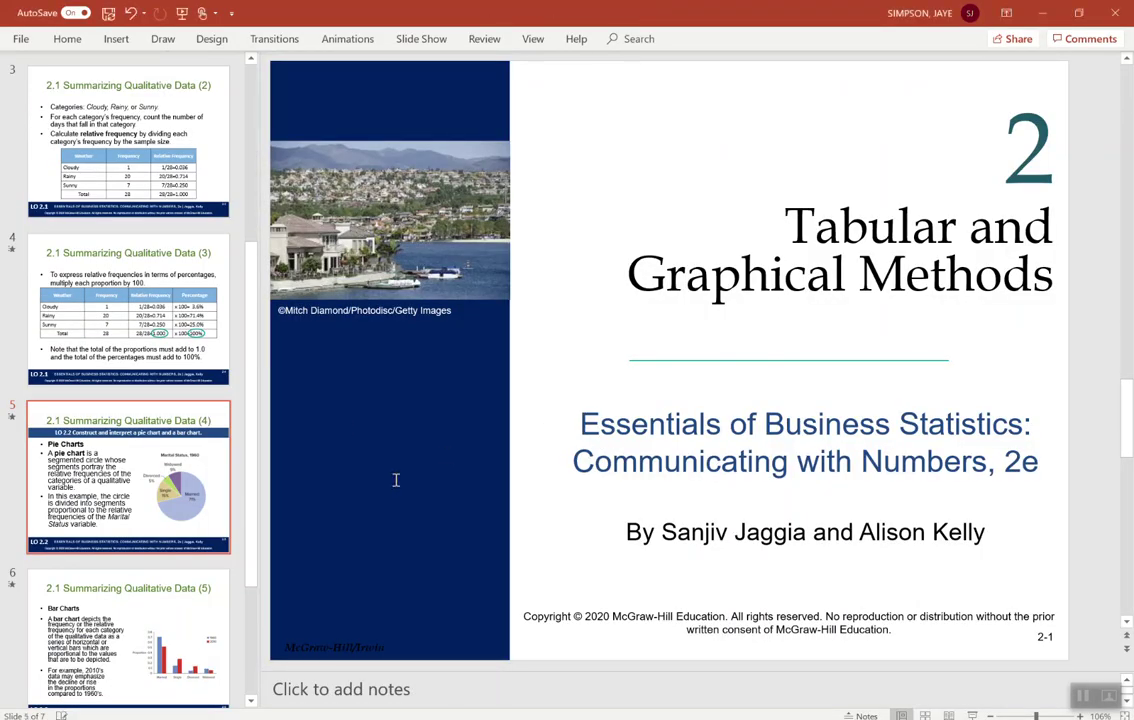
pyautogui.hotkey('alt', 'Tab')
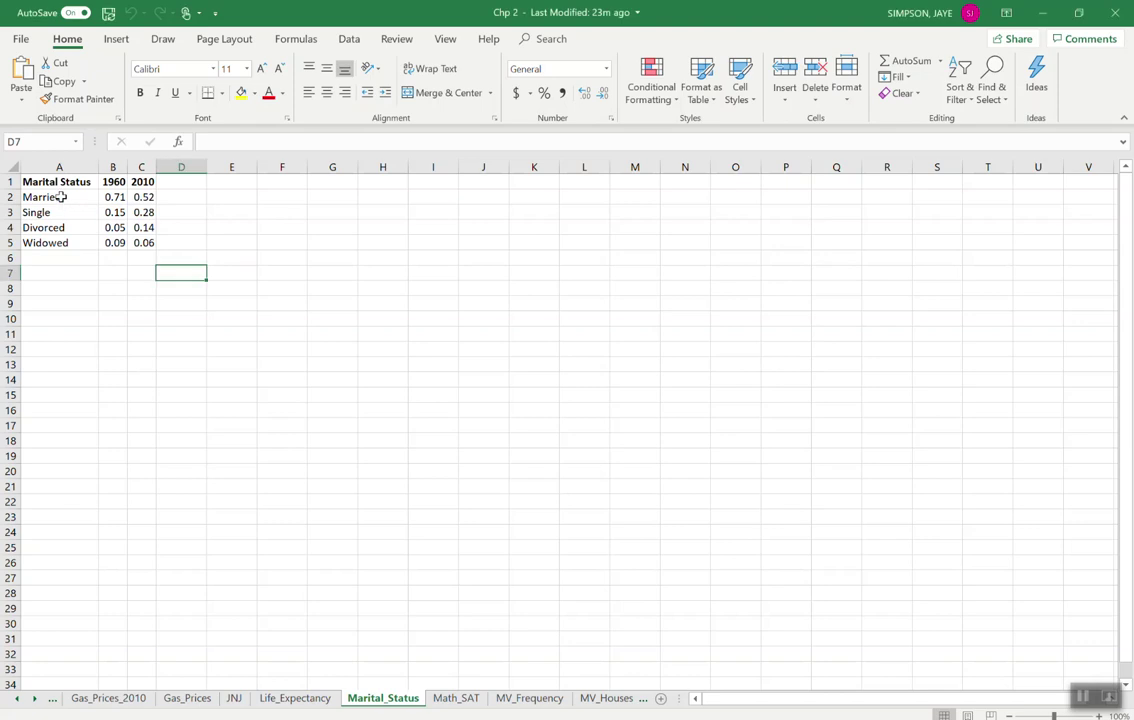
# Step: Select the categories and 1960 values in A2:B5 and bring up the chart insert options
pyautogui.moveTo(61, 197); pyautogui.dragTo(115, 242)
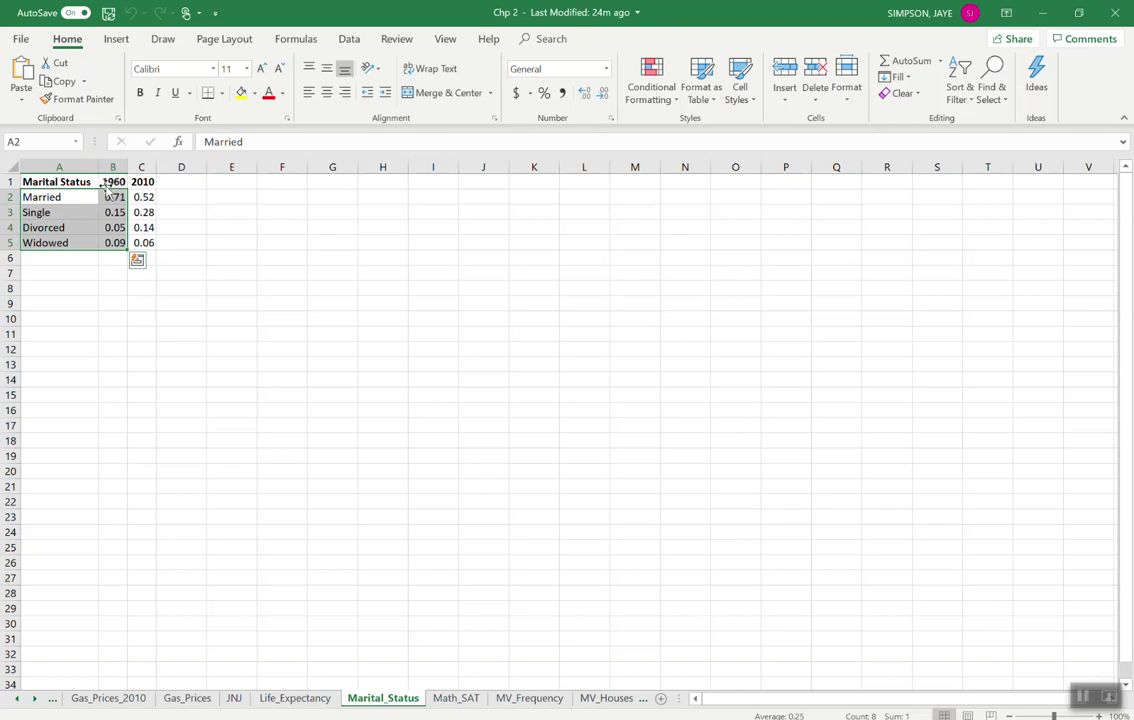
pyautogui.click(116, 40)
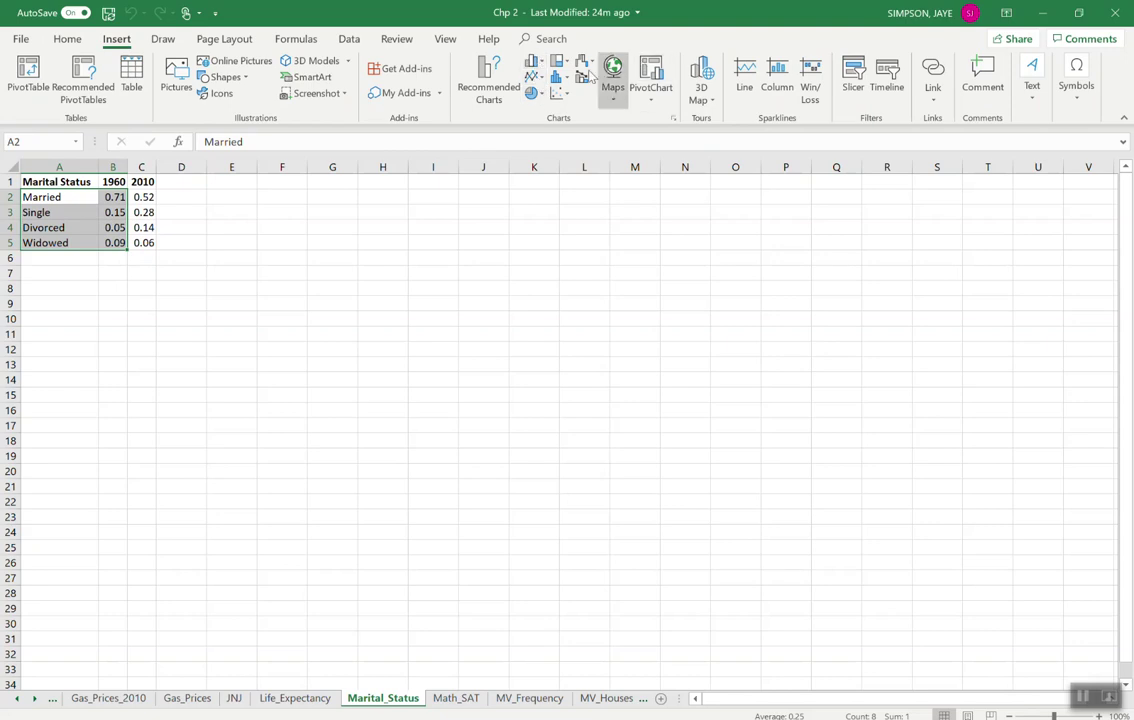
# Step: Insert a 3-D pie chart of the 1960 proportions and move it beside the data table
pyautogui.click(543, 95)
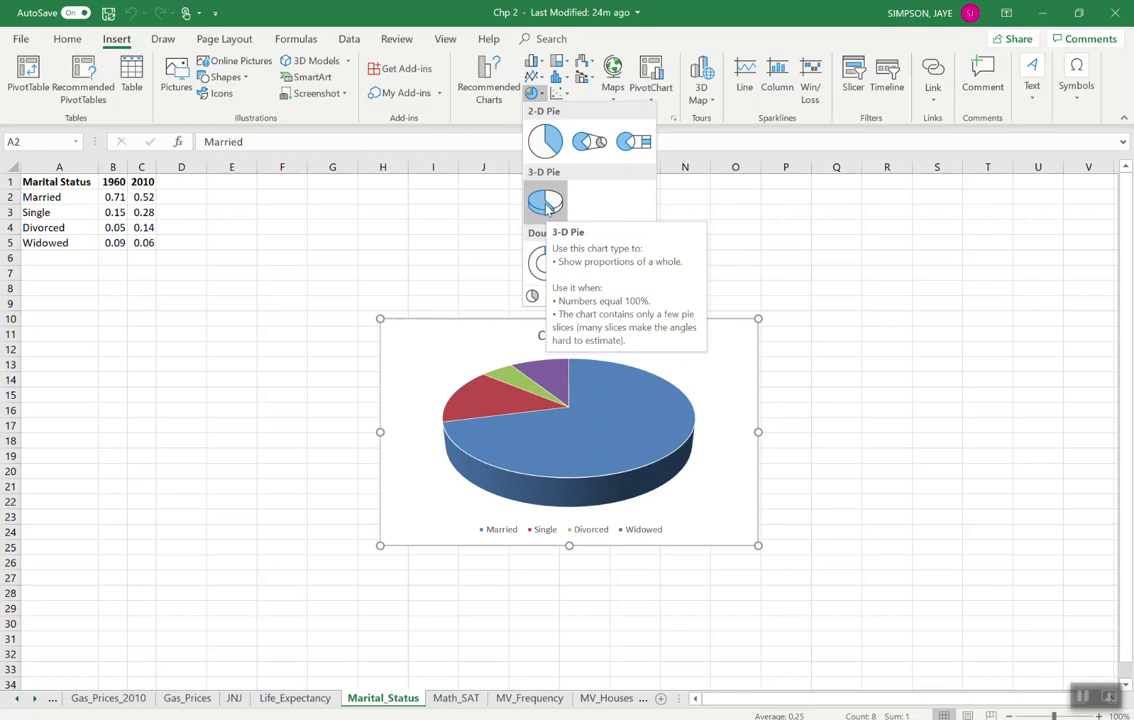
pyautogui.click(546, 205)
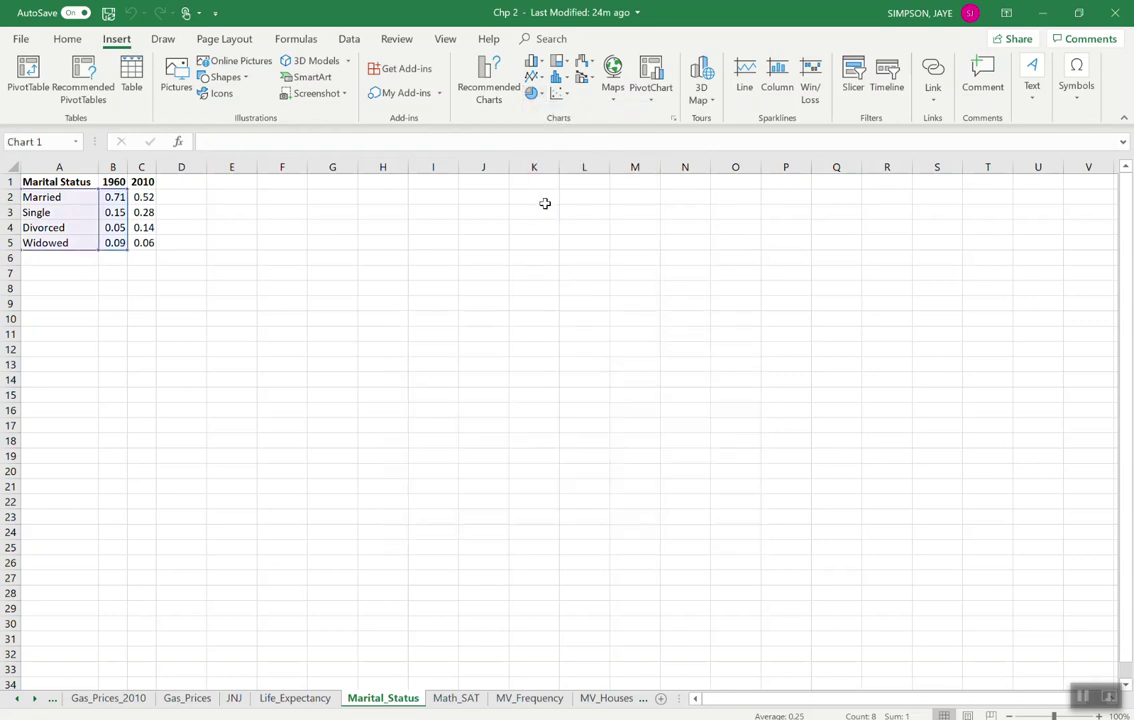
pyautogui.moveTo(488, 325); pyautogui.dragTo(389, 247)
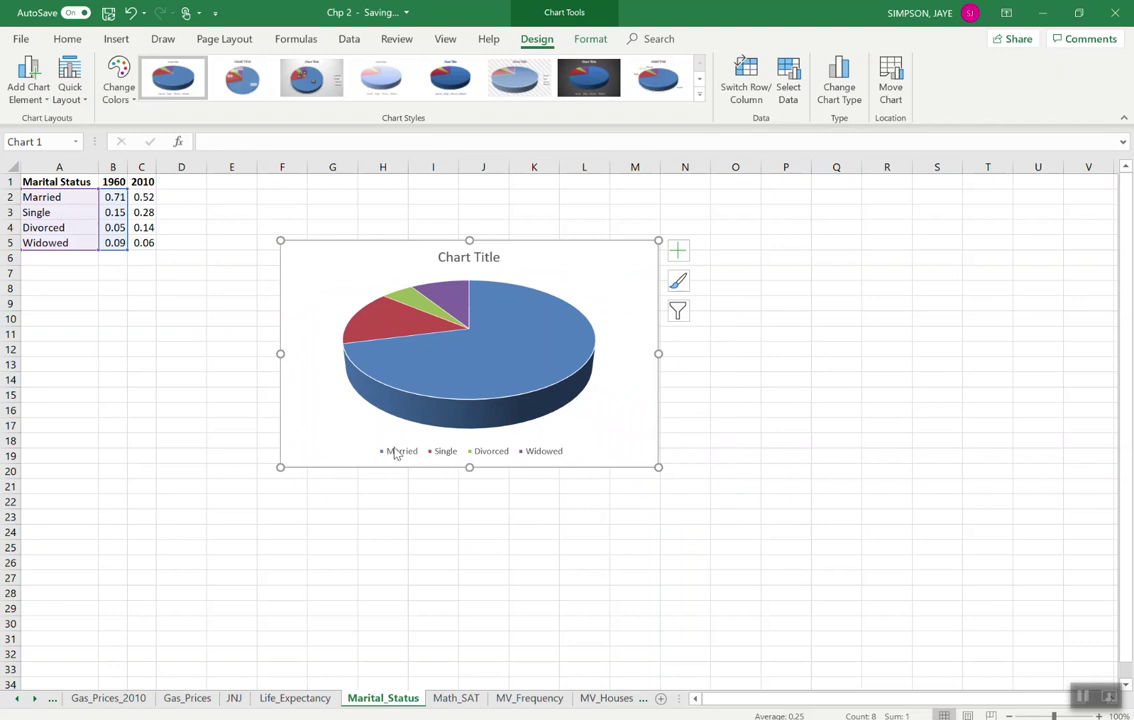
pyautogui.moveTo(466, 357)
# Step: Replace the 'Chart Title' placeholder with 'Marital Status in 1960'
pyautogui.doubleClick(480, 257)
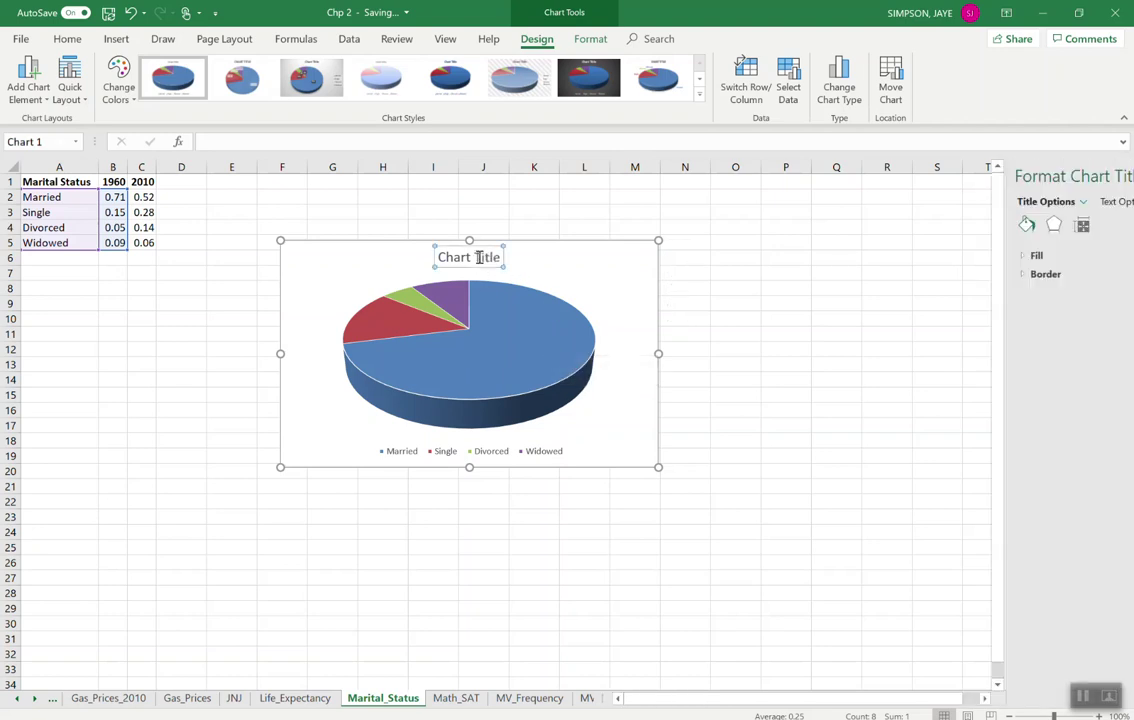
pyautogui.tripleClick(465, 258)
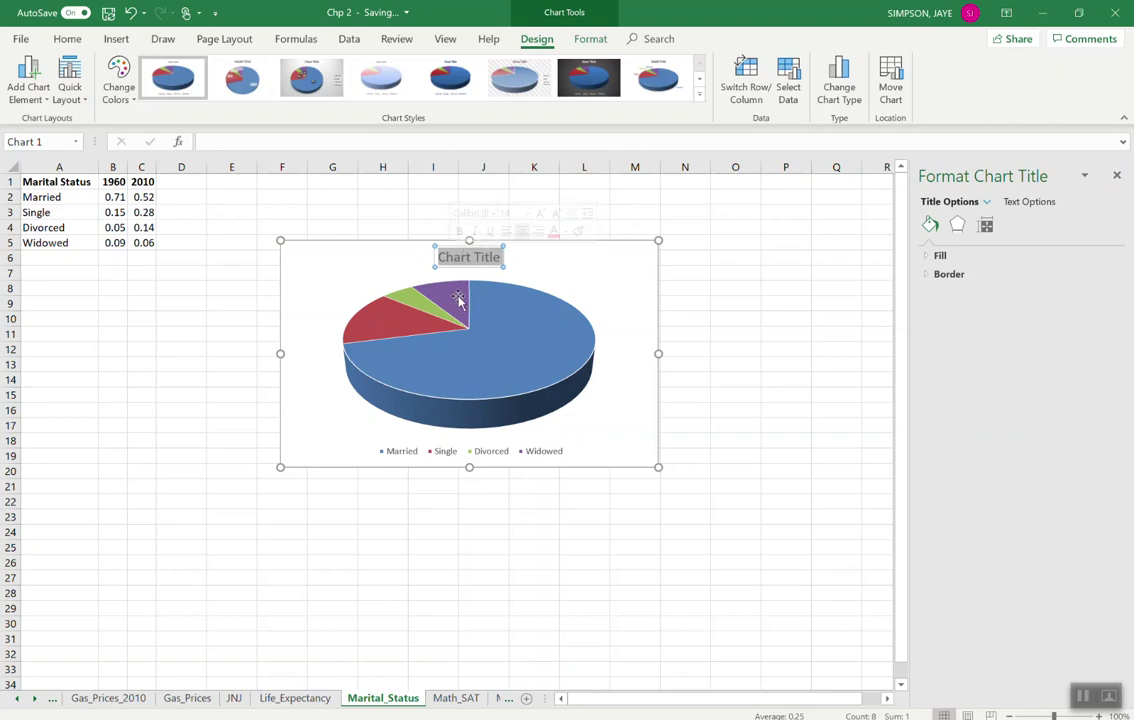
pyautogui.moveTo(458, 299)
pyautogui.write('Mar')
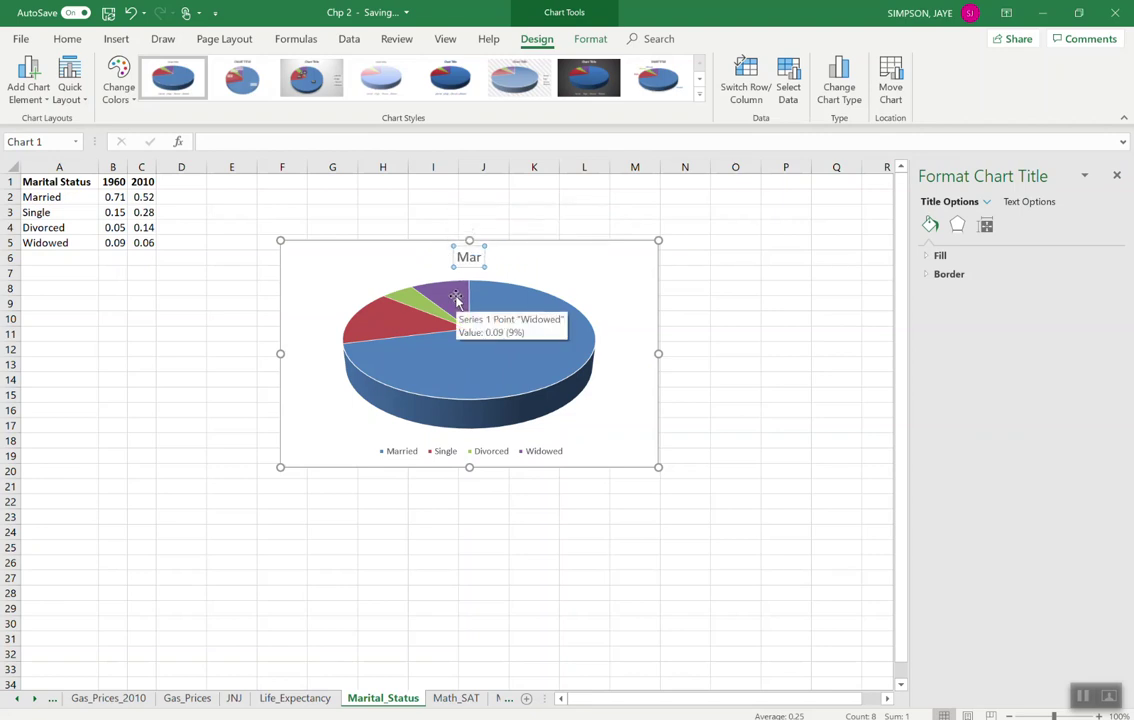
pyautogui.write('ital Status i')
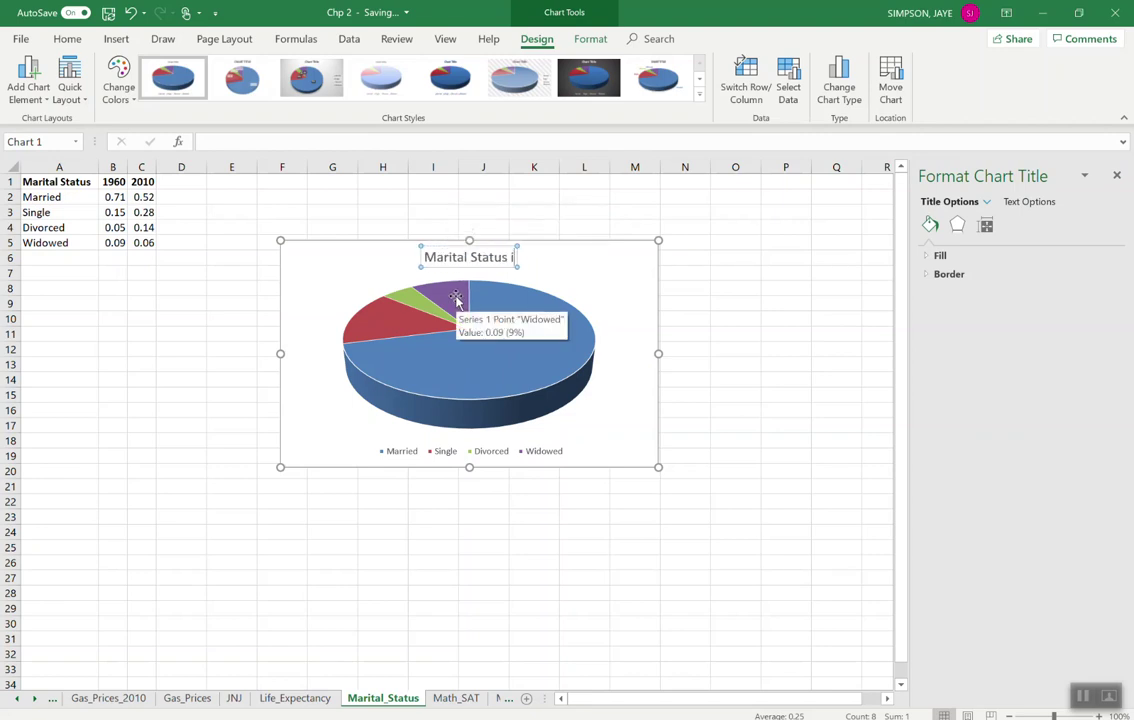
pyautogui.write('n 1960')
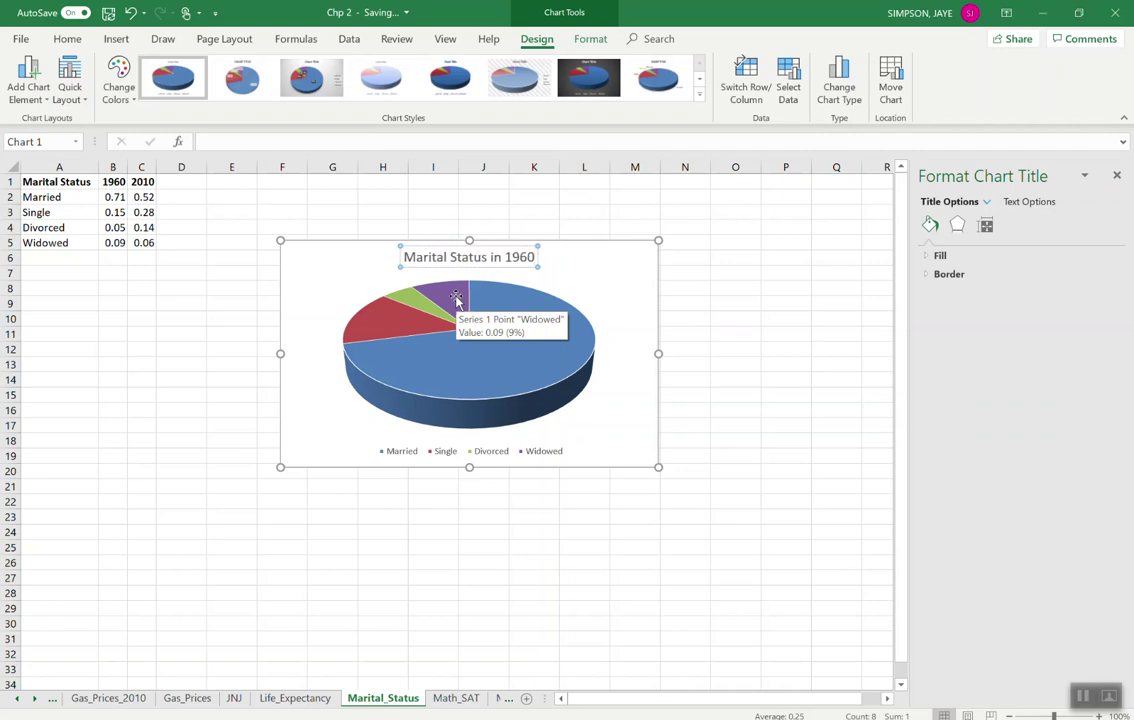
# Step: Add value data labels to the 1960 pie slices, positioned outside each slice
pyautogui.click(613, 315)
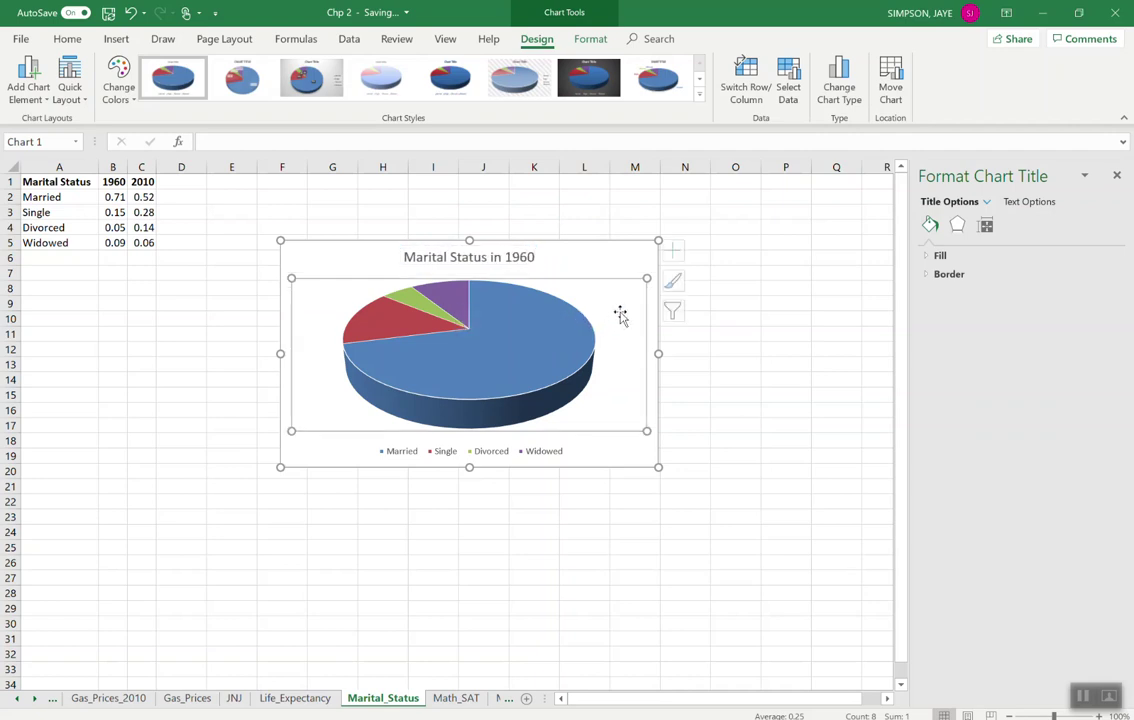
pyautogui.click(678, 253)
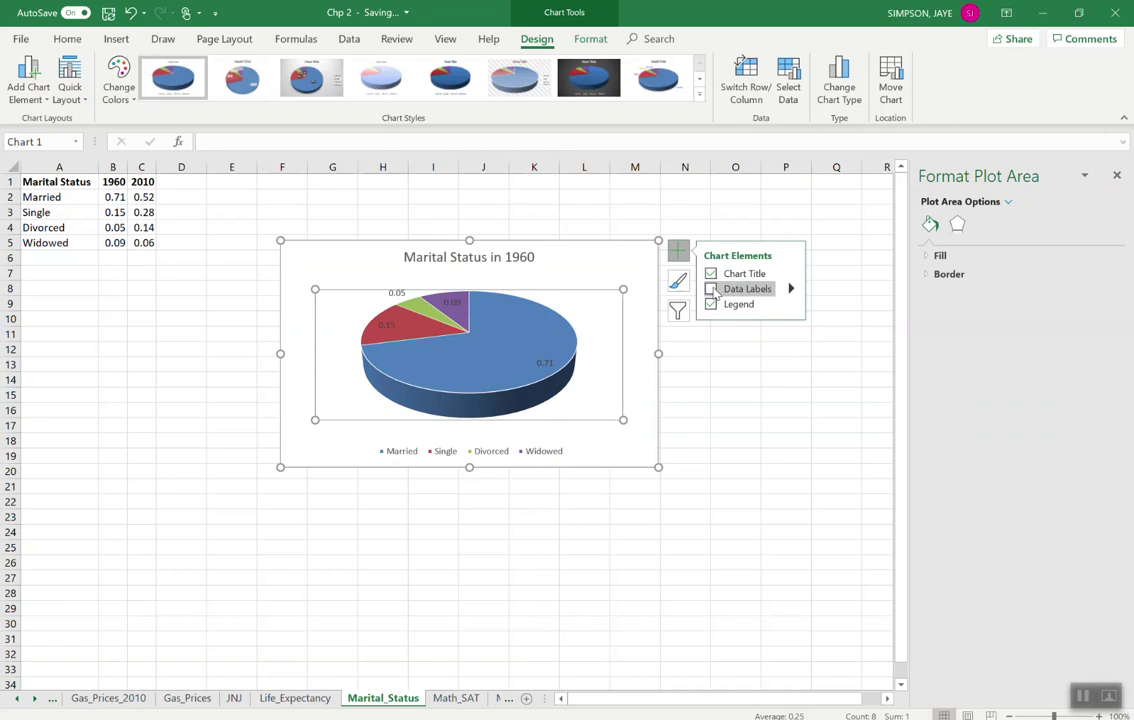
pyautogui.click(712, 290)
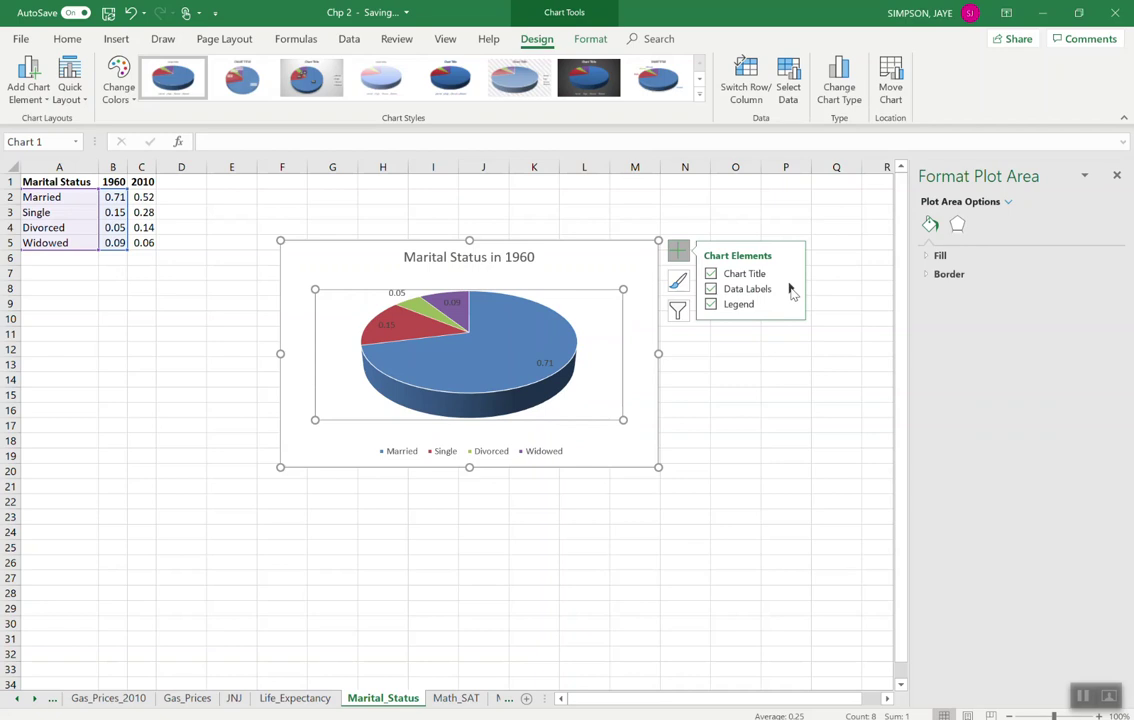
pyautogui.click(791, 289)
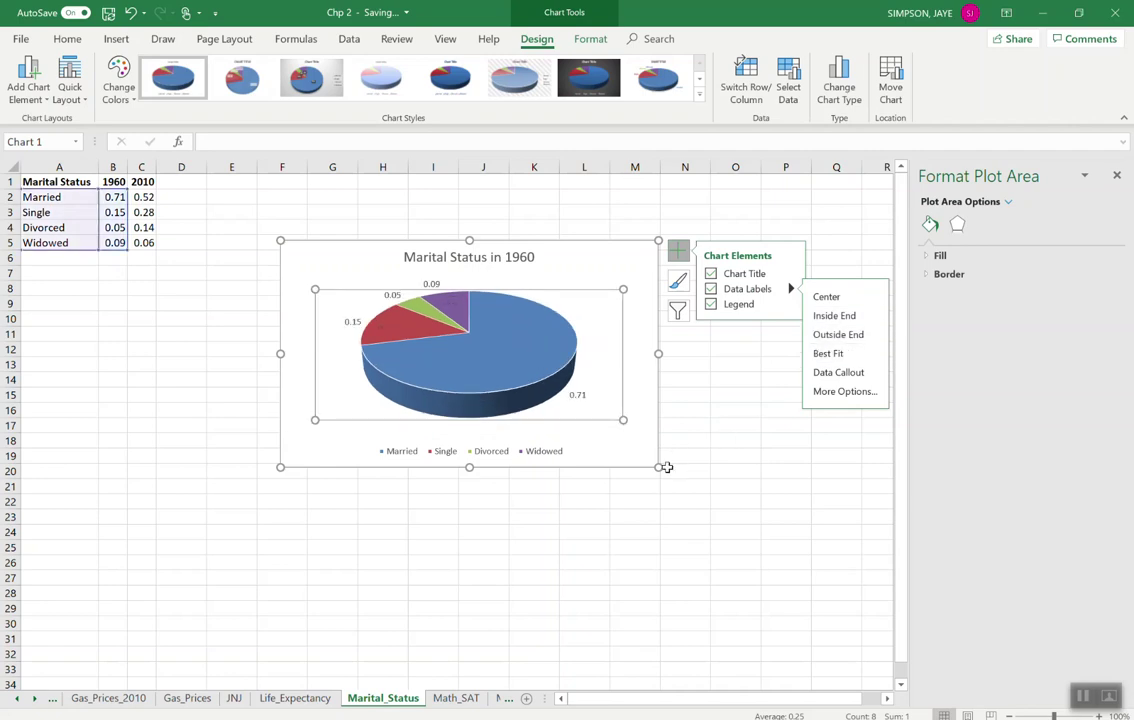
# Step: Enlarge the pie chart so it reaches about row 27 beside the data
pyautogui.moveTo(659, 466); pyautogui.dragTo(793, 601)
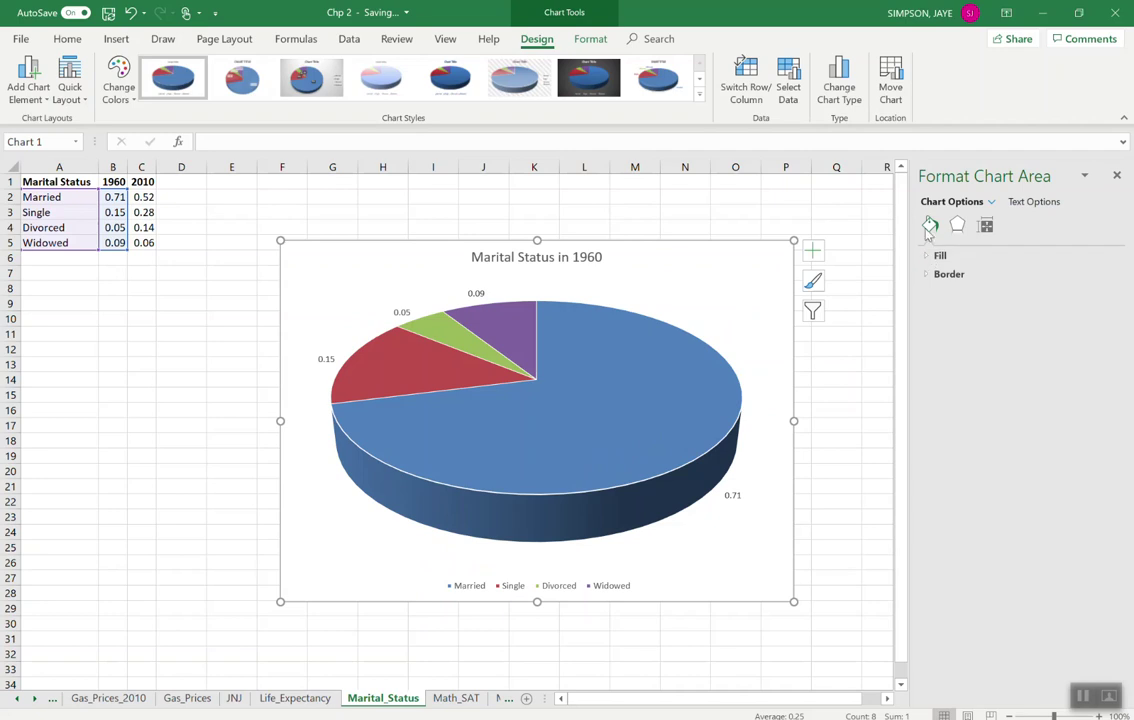
# Step: Give the pie series 6 pt top and bottom bevels and shrink the chart to end near row 24
pyautogui.click(666, 421)
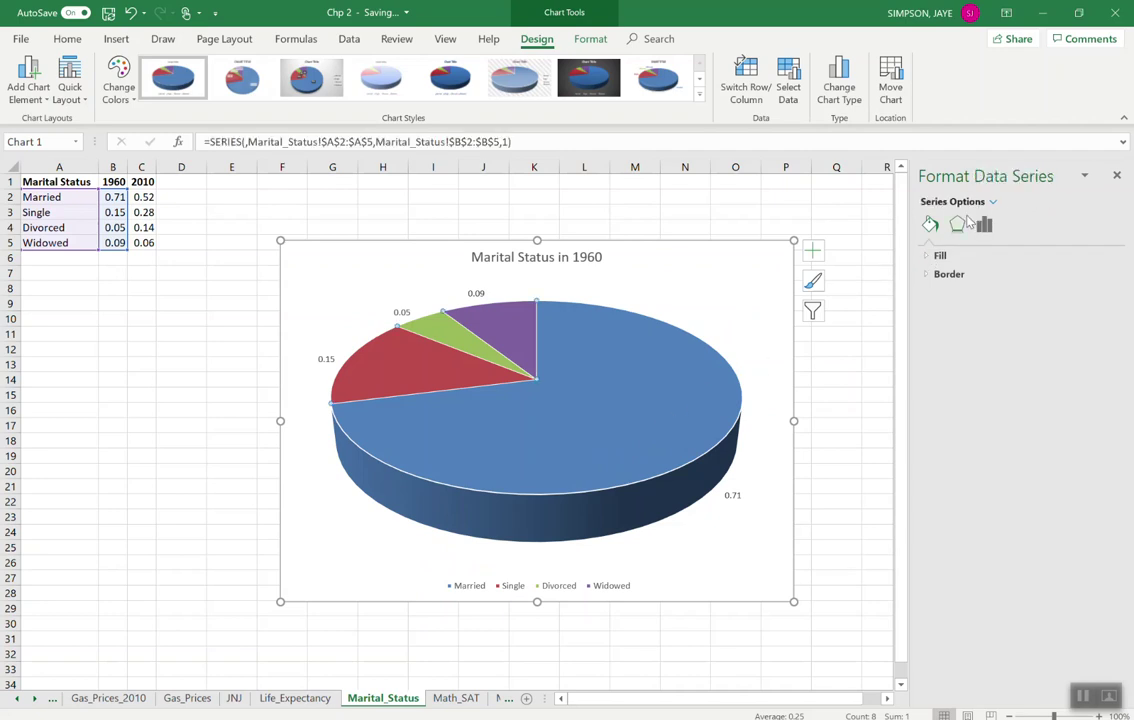
pyautogui.click(962, 227)
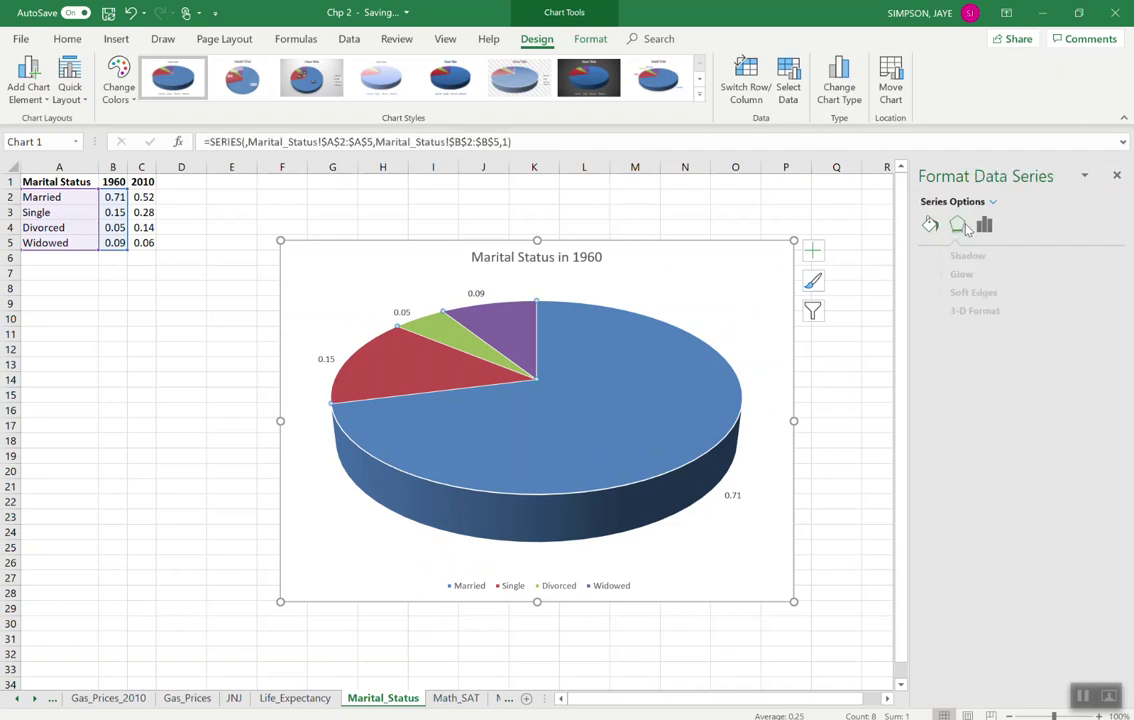
pyautogui.click(932, 293)
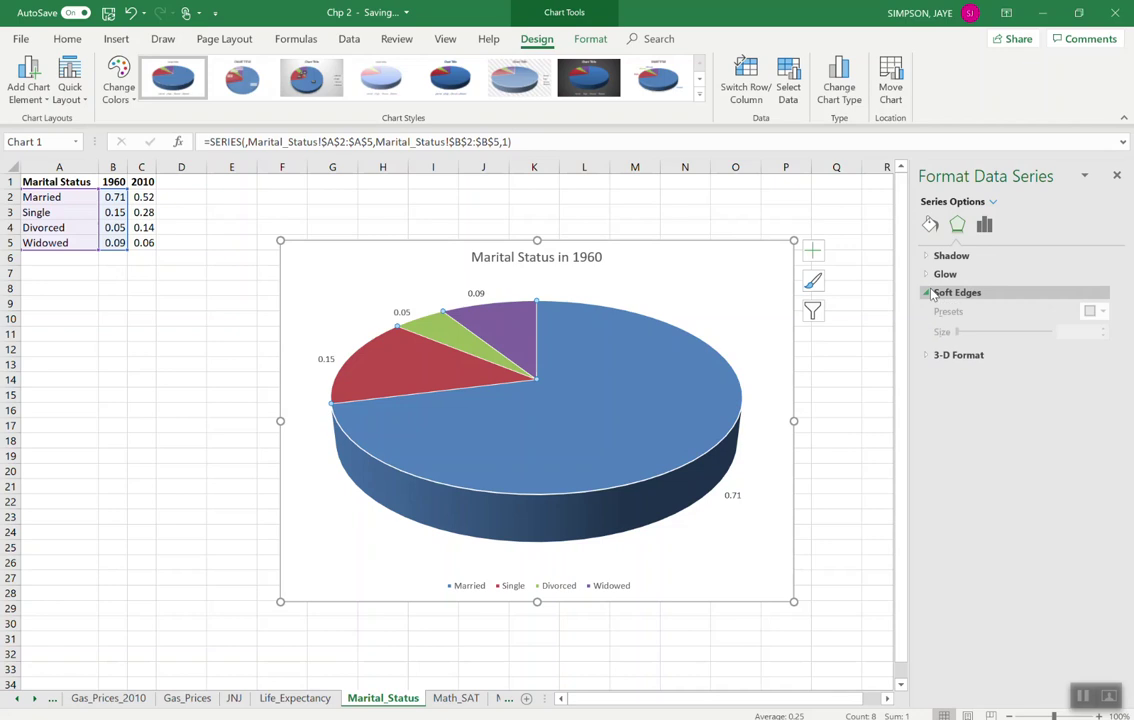
pyautogui.click(929, 356)
pyautogui.click(960, 397)
pyautogui.click(962, 452)
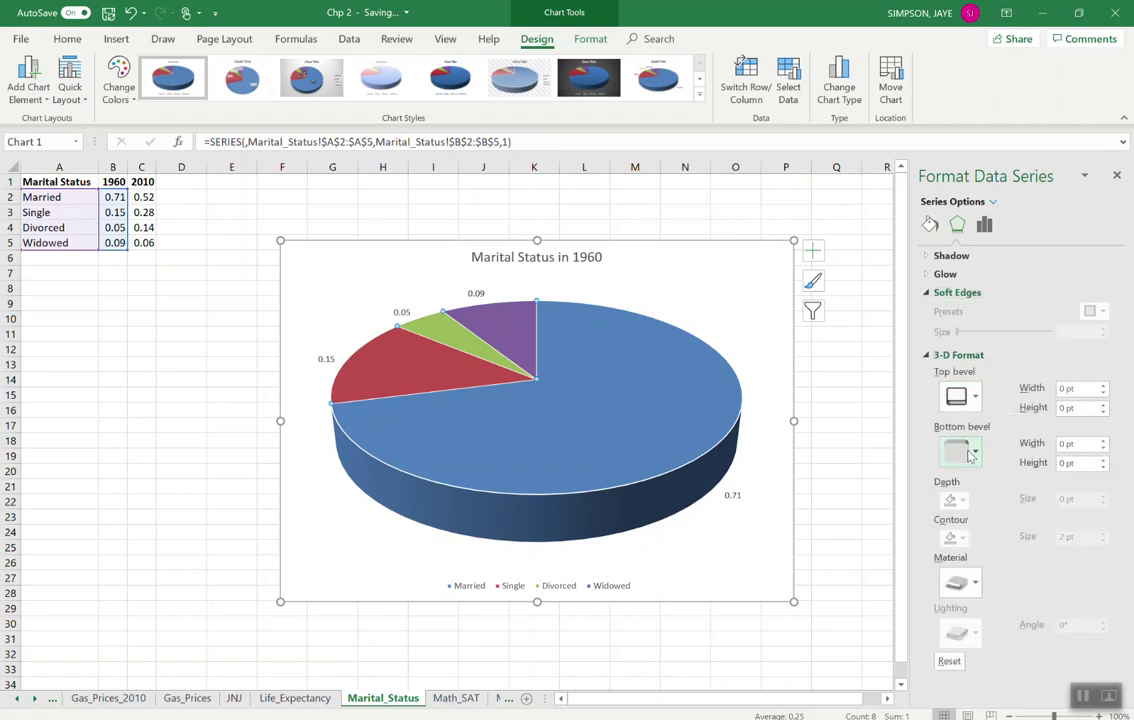
pyautogui.click(960, 397)
pyautogui.click(1006, 510)
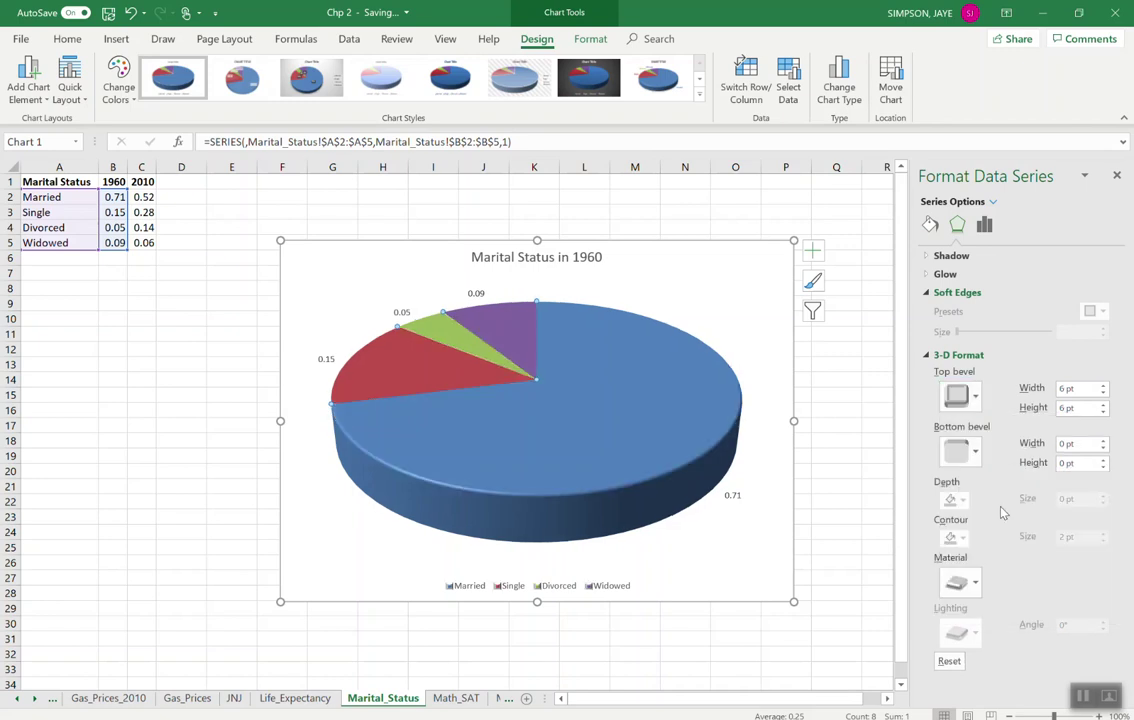
pyautogui.click(960, 452)
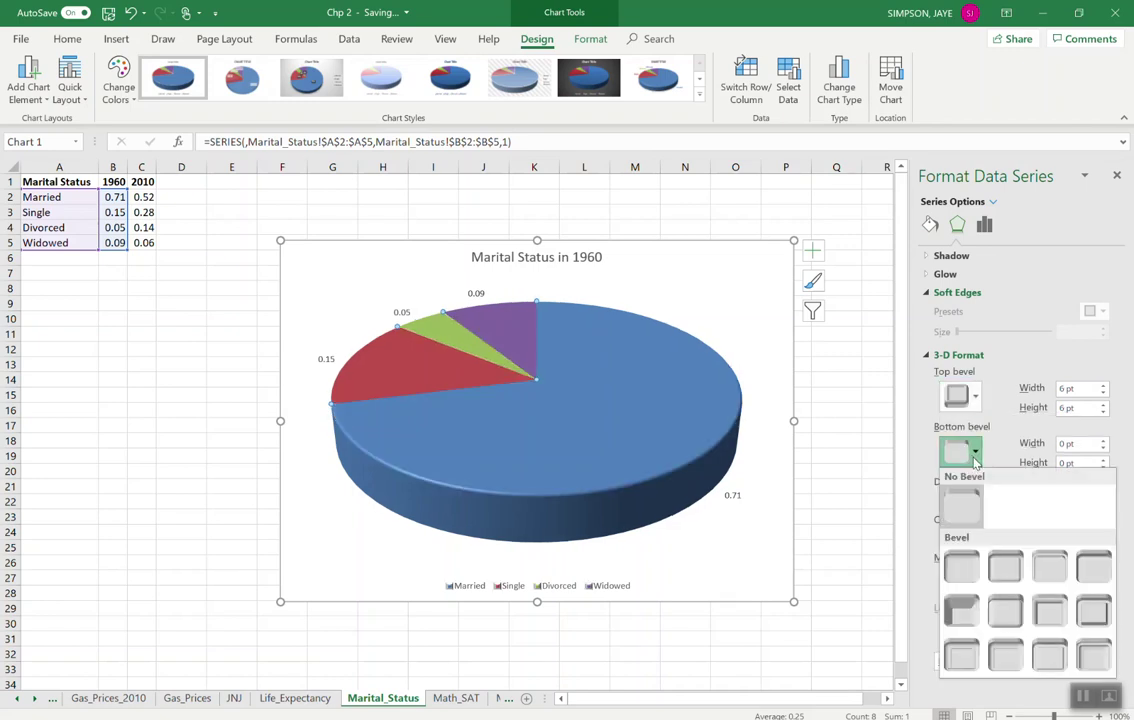
pyautogui.click(957, 615)
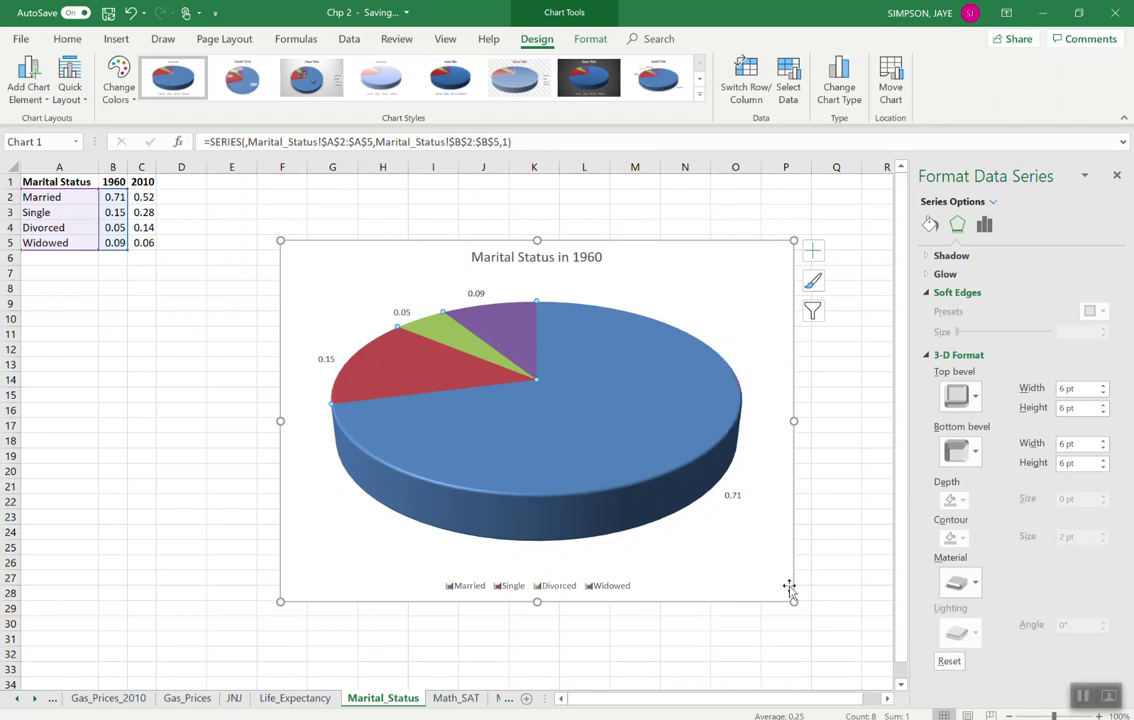
pyautogui.moveTo(793, 603); pyautogui.dragTo(745, 535)
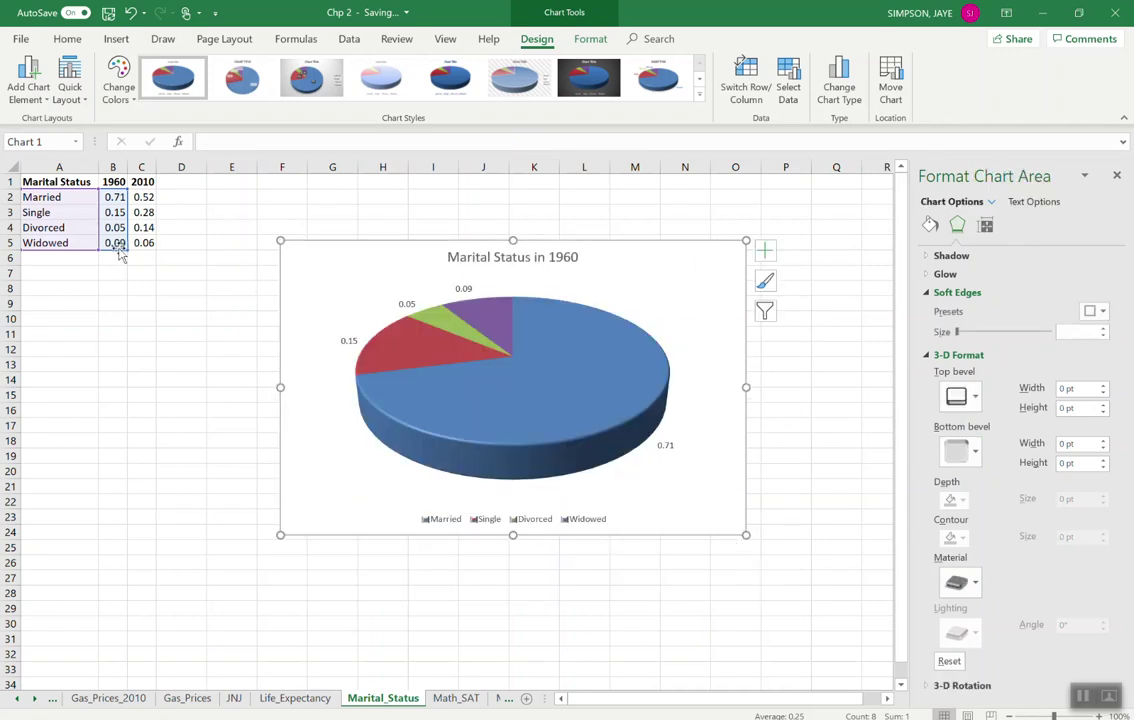
pyautogui.click(110, 288)
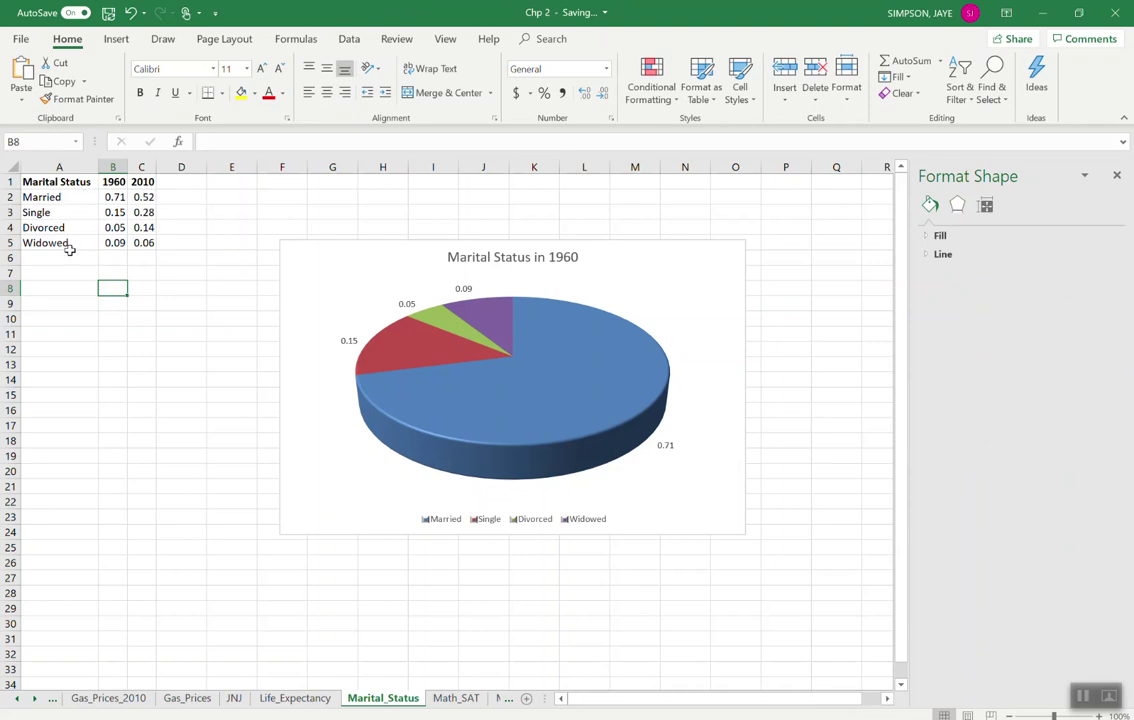
# Step: Select labels A2:A5 together with the 2010 values C2:C5 using Ctrl
pyautogui.moveTo(66, 197); pyautogui.dragTo(75, 246)
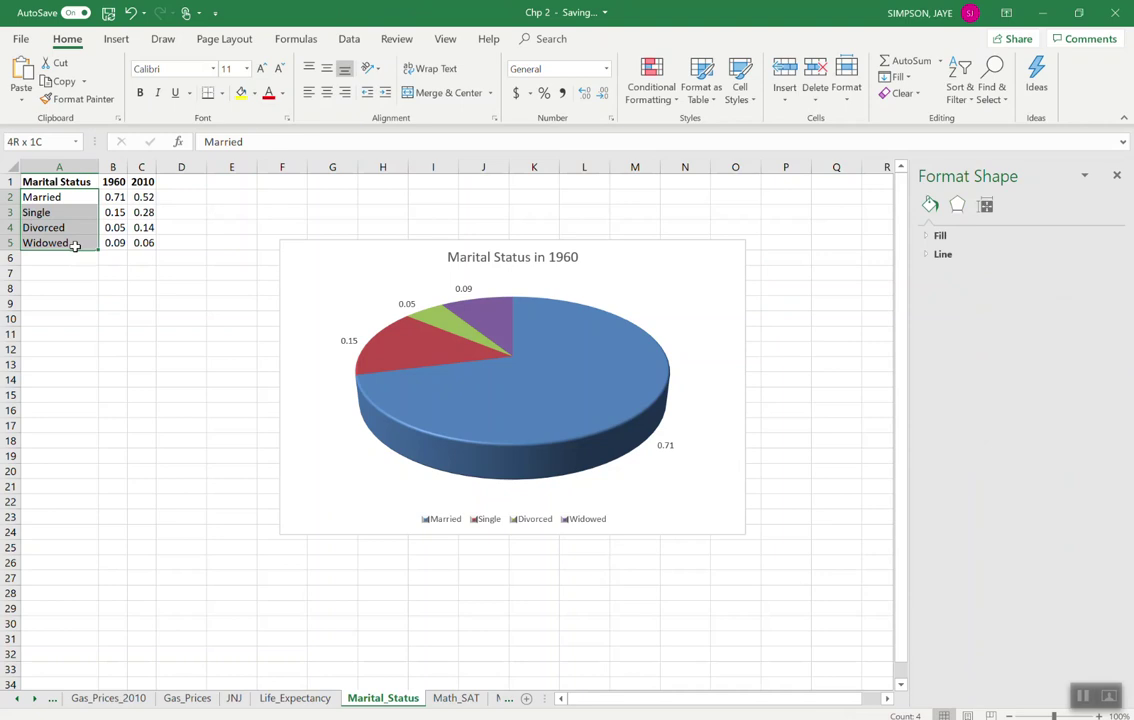
pyautogui.moveTo(75, 246); pyautogui.dragTo(77, 246)
pyautogui.moveTo(77, 246); pyautogui.dragTo(78, 245)
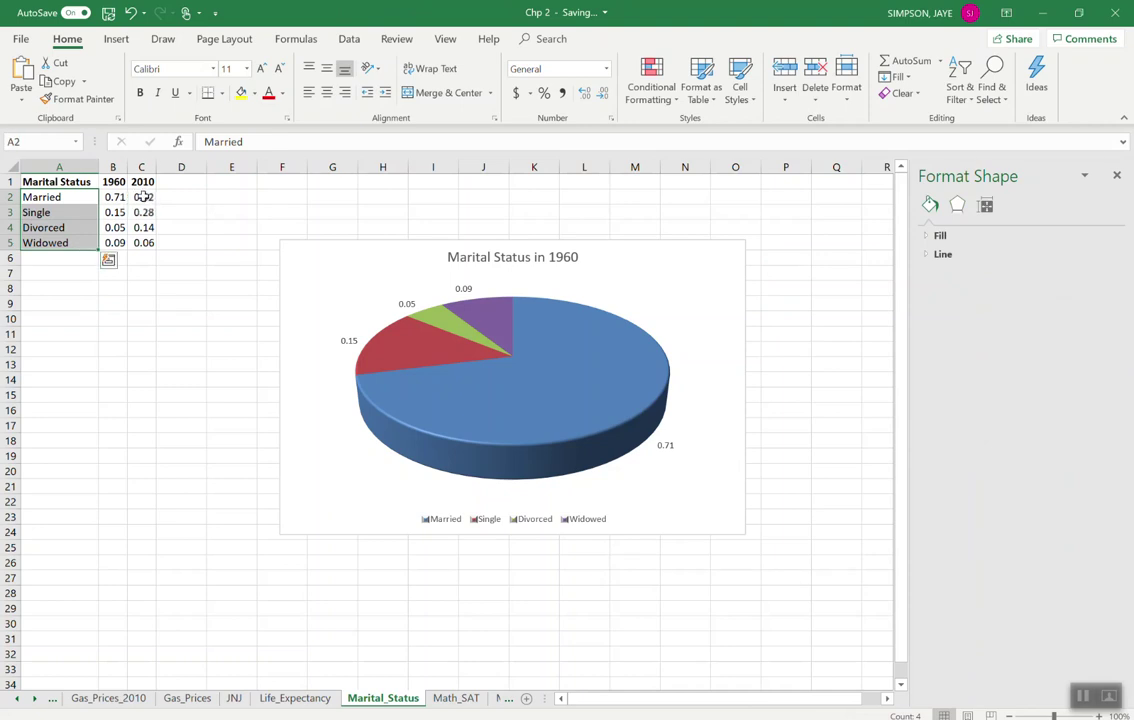
pyautogui.keyDown('ctrl'); pyautogui.moveTo(143, 197); pyautogui.dragTo(148, 243); pyautogui.keyUp('ctrl')
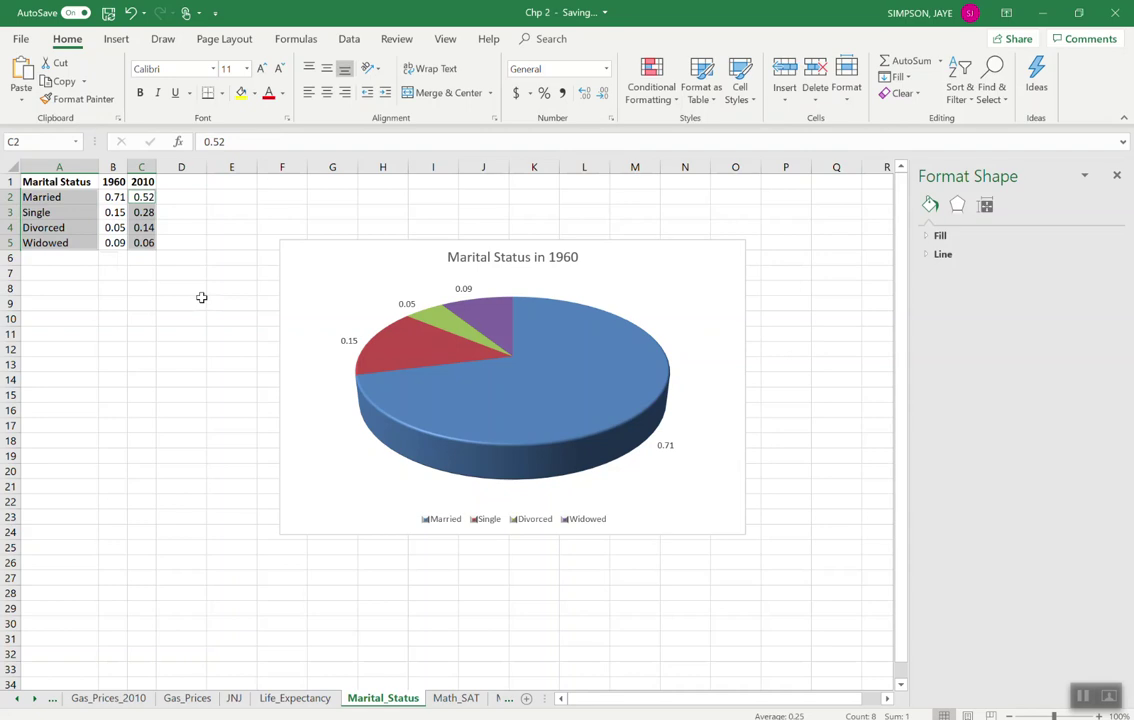
# Step: Insert a flat 2-D pie chart of the 2010 figures and drag it off the first chart
pyautogui.click(116, 39)
pyautogui.click(532, 92)
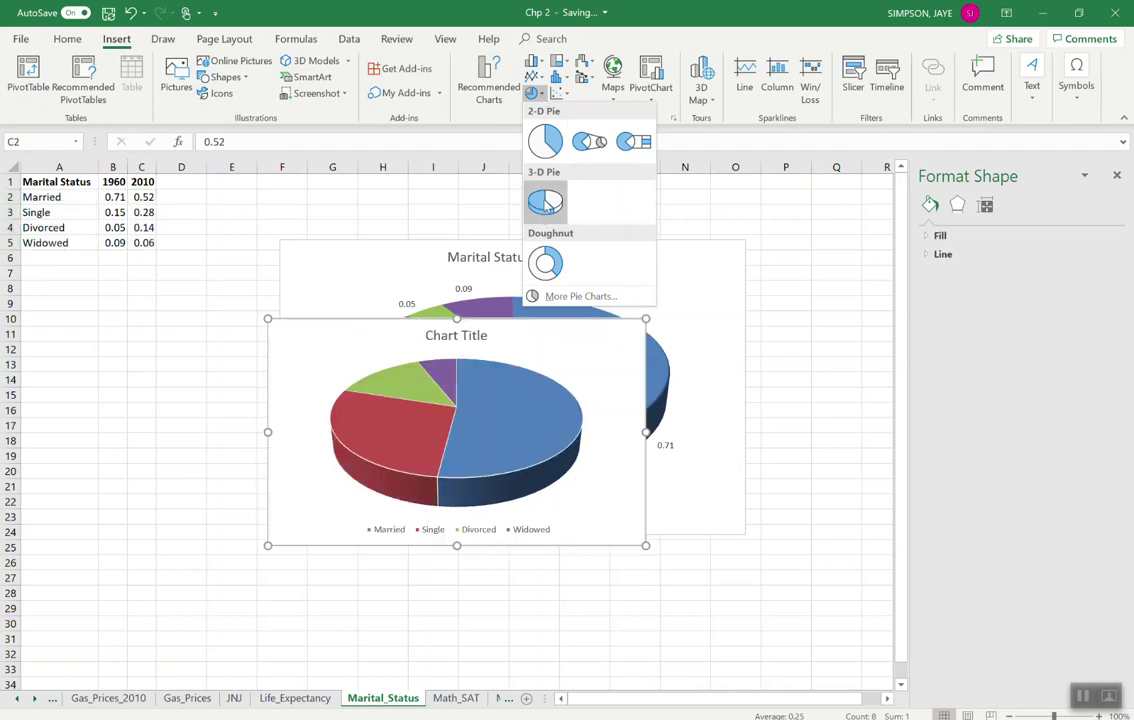
pyautogui.click(545, 141)
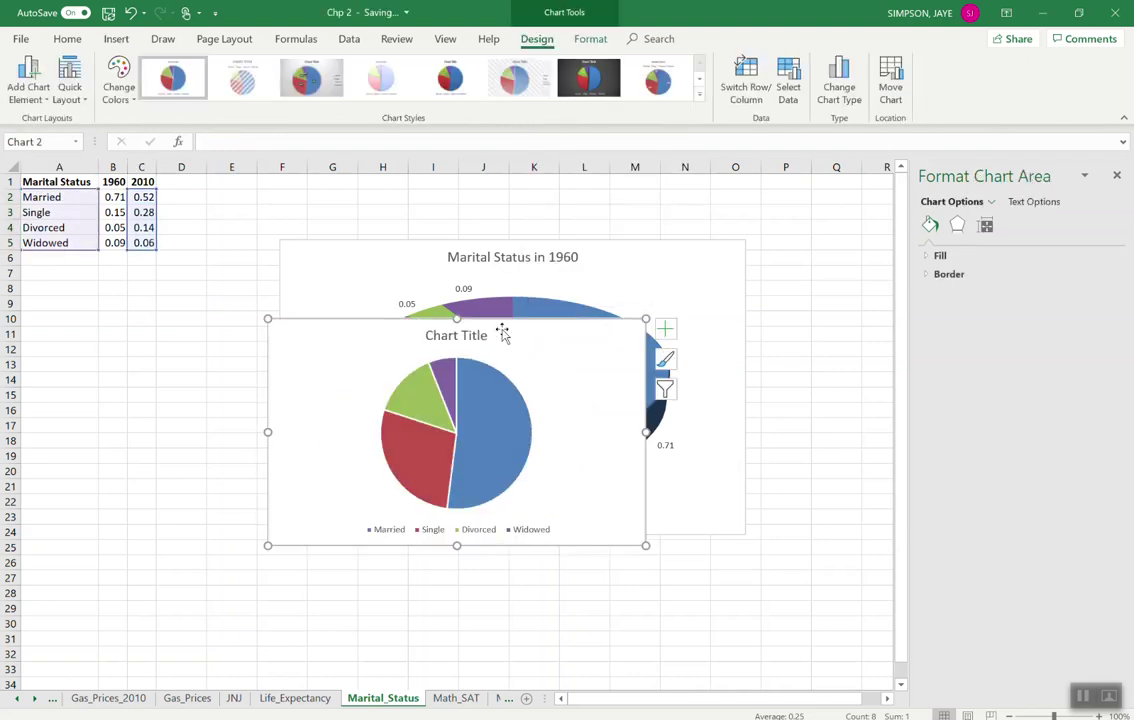
pyautogui.moveTo(510, 334); pyautogui.dragTo(546, 566)
# Step: Shrink the 1960 pie chart and place the 2010 pie chart below it
pyautogui.click(699, 491)
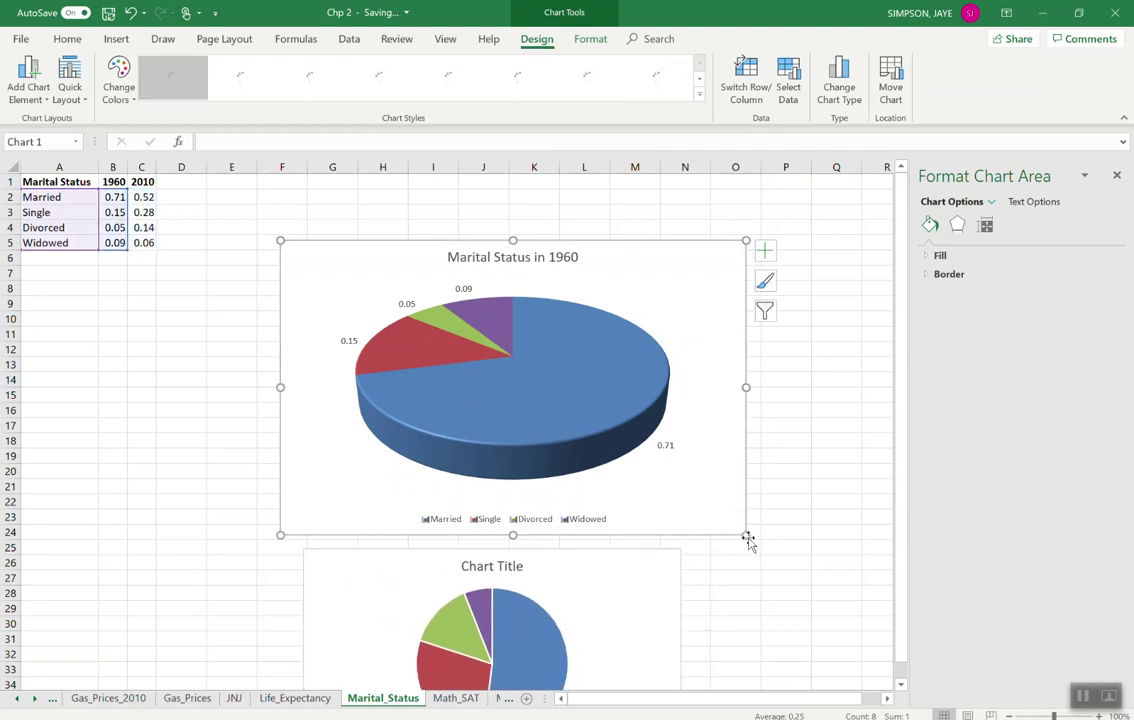
pyautogui.moveTo(746, 535); pyautogui.dragTo(648, 456)
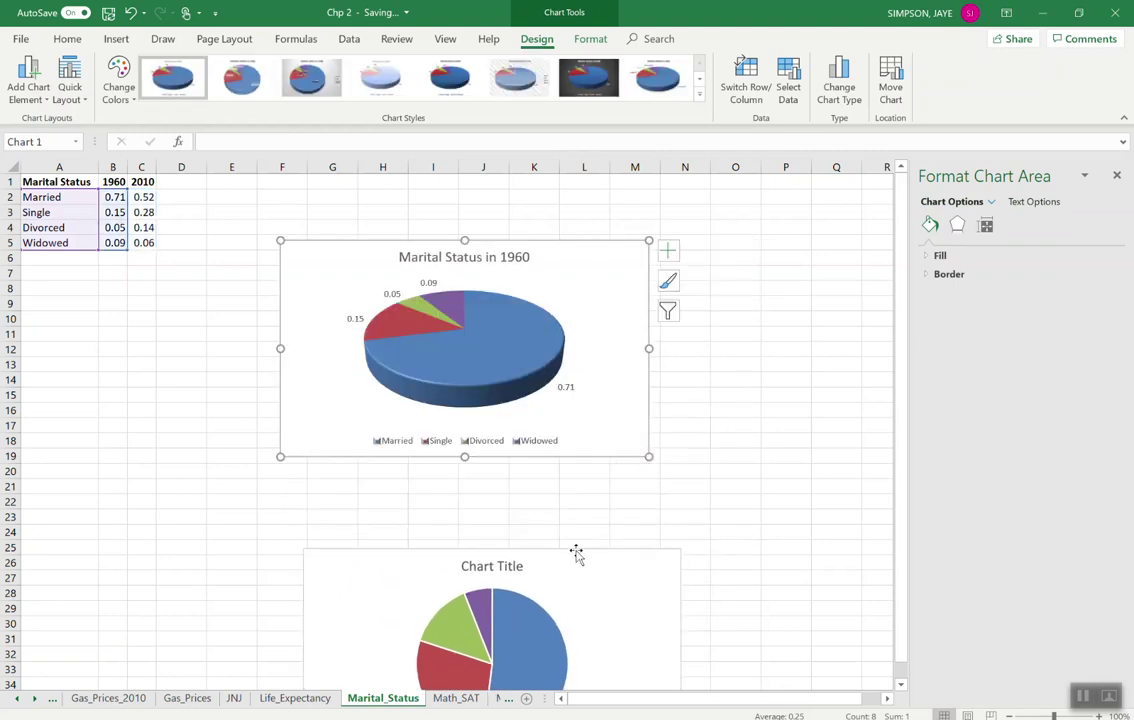
pyautogui.moveTo(549, 567); pyautogui.dragTo(533, 486)
# Step: Replace the 2010 pie's 'Chart Title' placeholder with 'Marital Status in 2010'
pyautogui.click(465, 490)
pyautogui.tripleClick(465, 490)
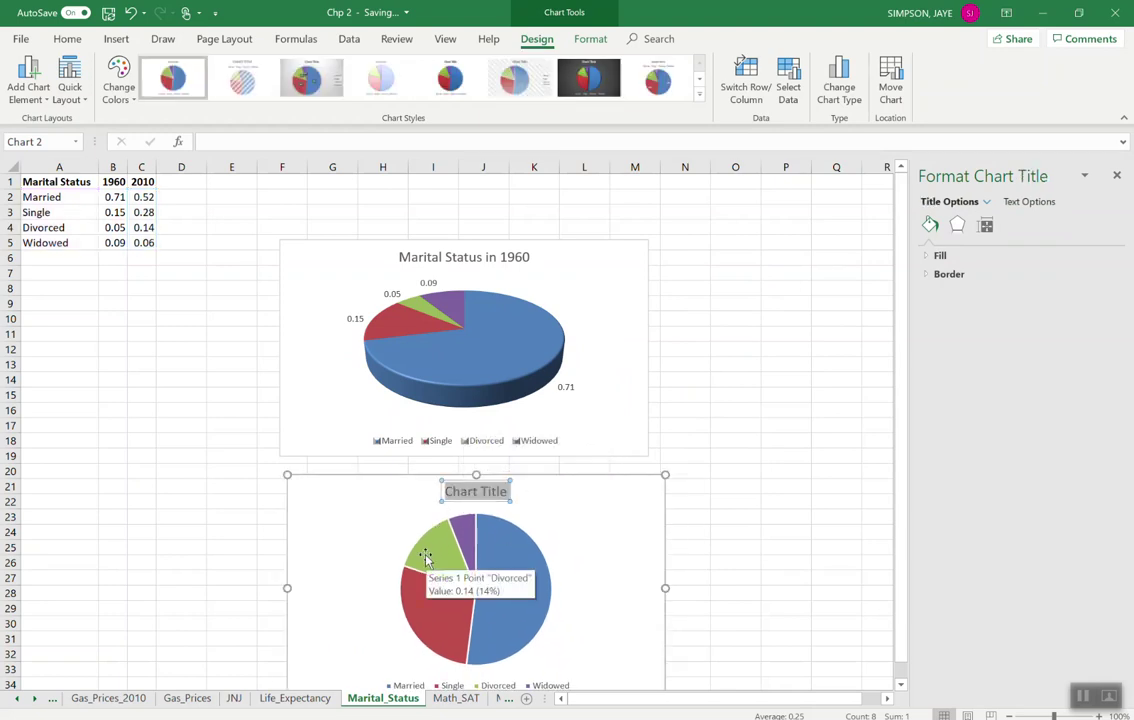
pyautogui.write('Marital in')
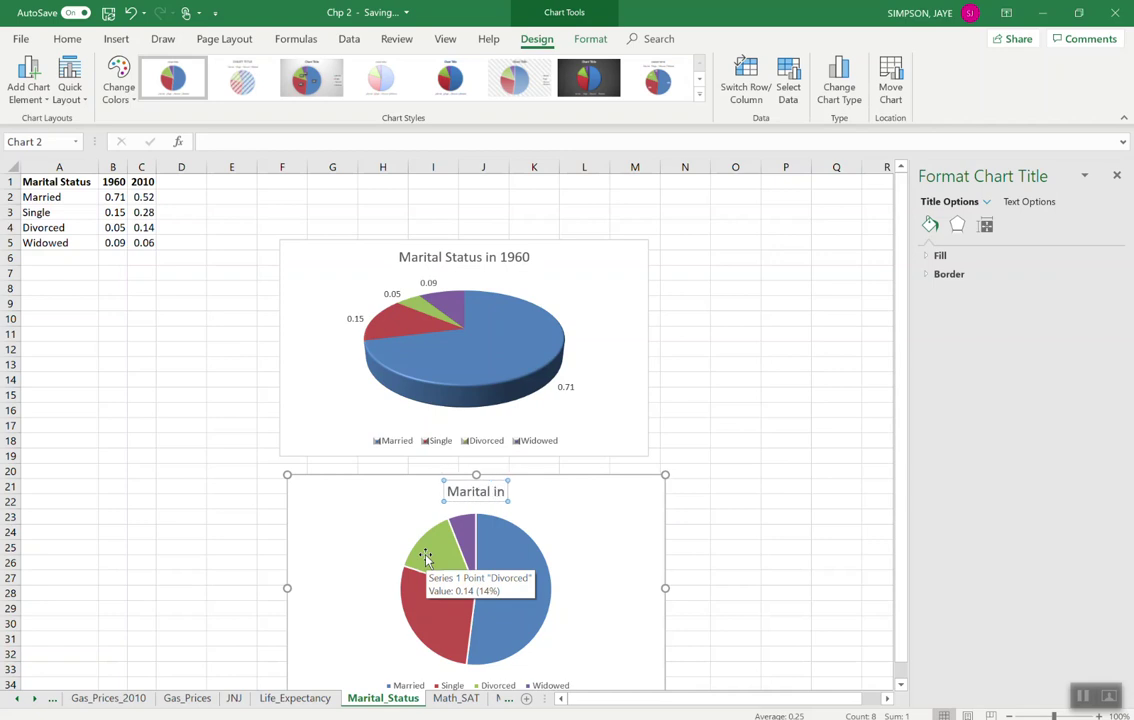
pyautogui.press('BackSpace')
pyautogui.press('BackSpace')
pyautogui.write('Satu')
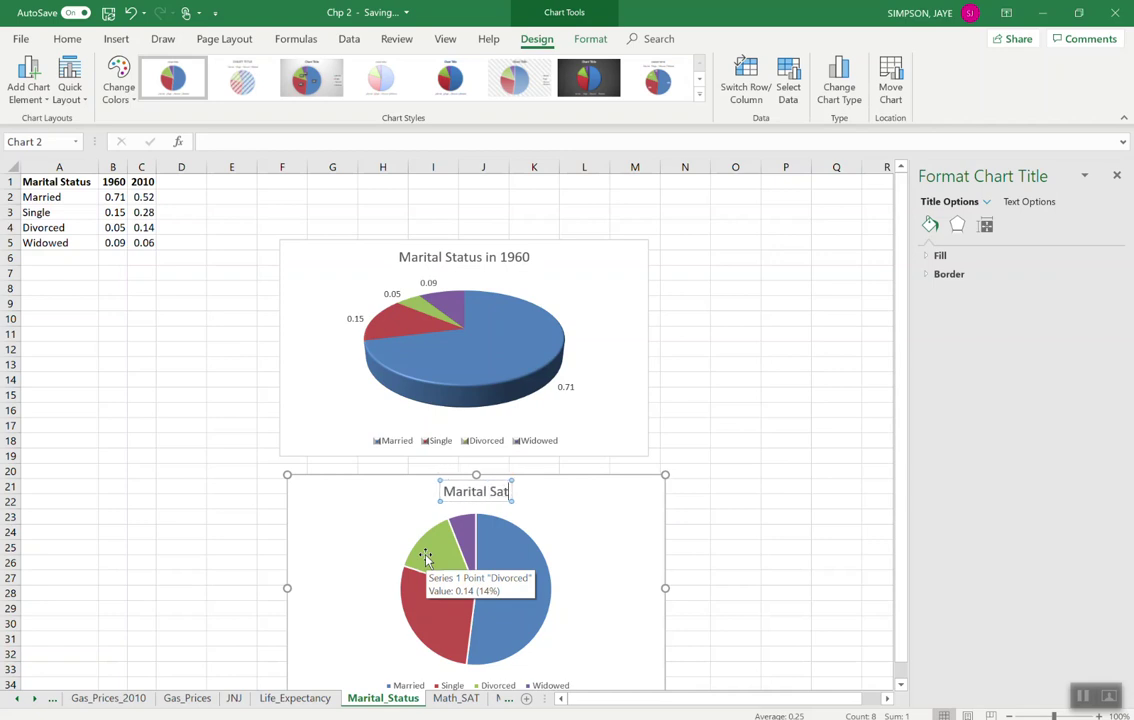
pyautogui.press('BackSpace')
pyautogui.press('BackSpace')
pyautogui.press('BackSpace')
pyautogui.write('tatus')
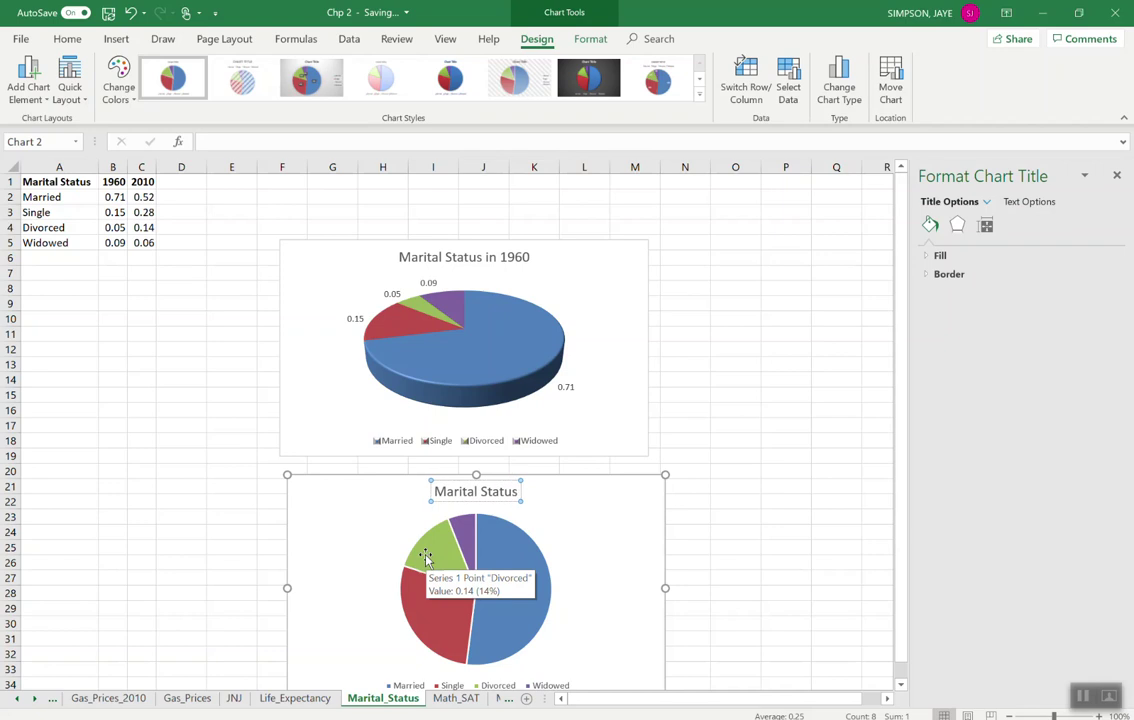
pyautogui.write(' in 2010')
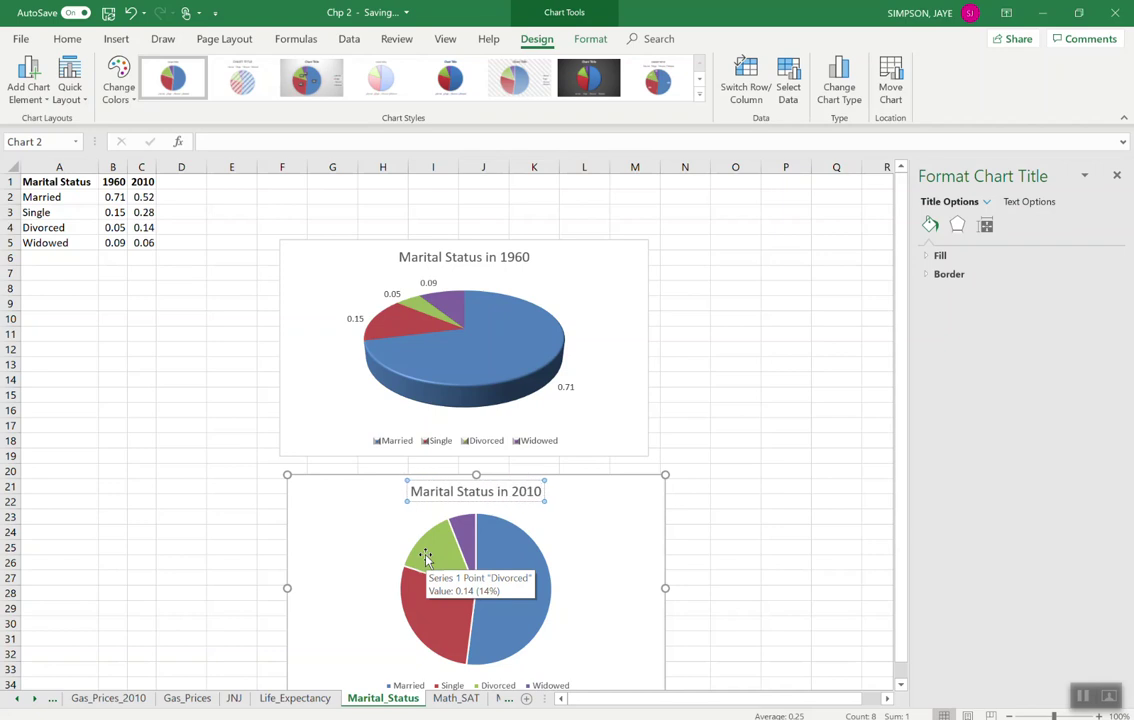
# Step: Add data labels at the Outside End position to the 2010 pie chart's slices
pyautogui.click(428, 555)
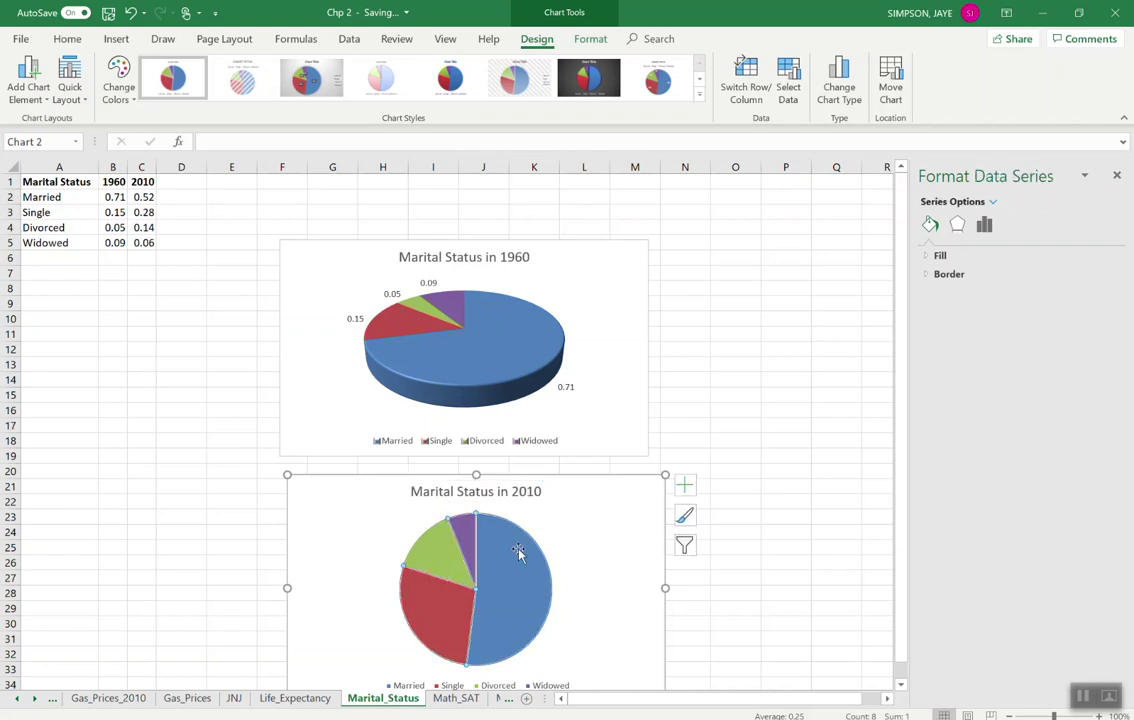
pyautogui.click(686, 486)
pyautogui.click(745, 523)
pyautogui.click(798, 523)
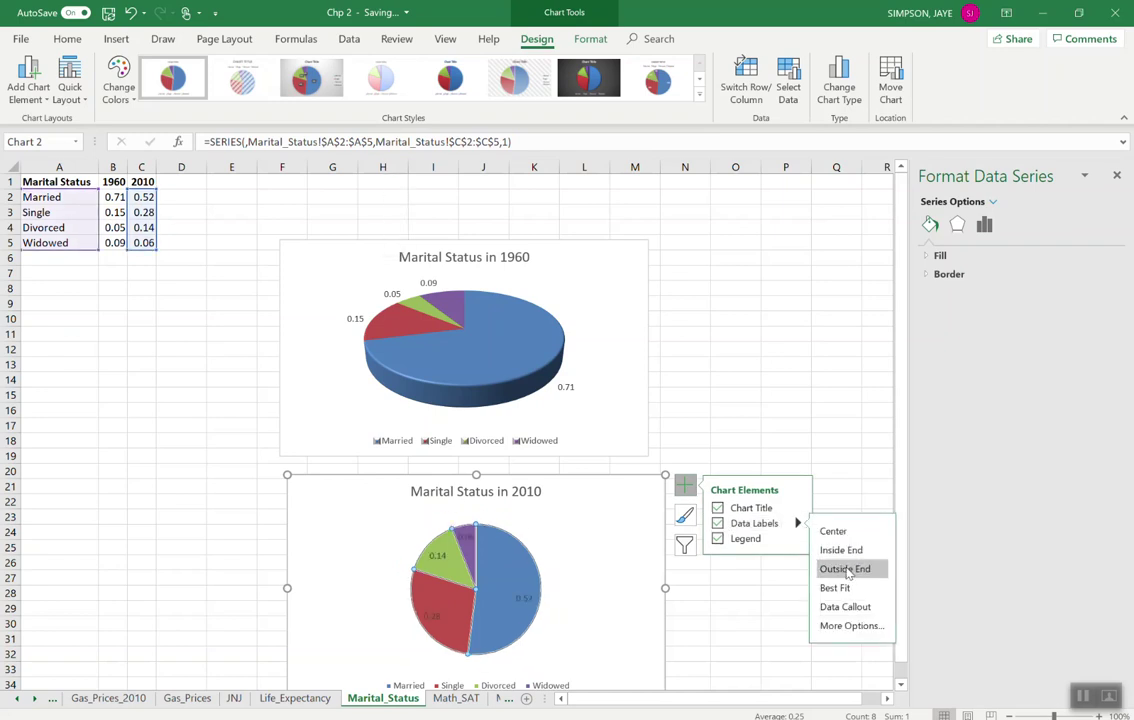
pyautogui.click(846, 570)
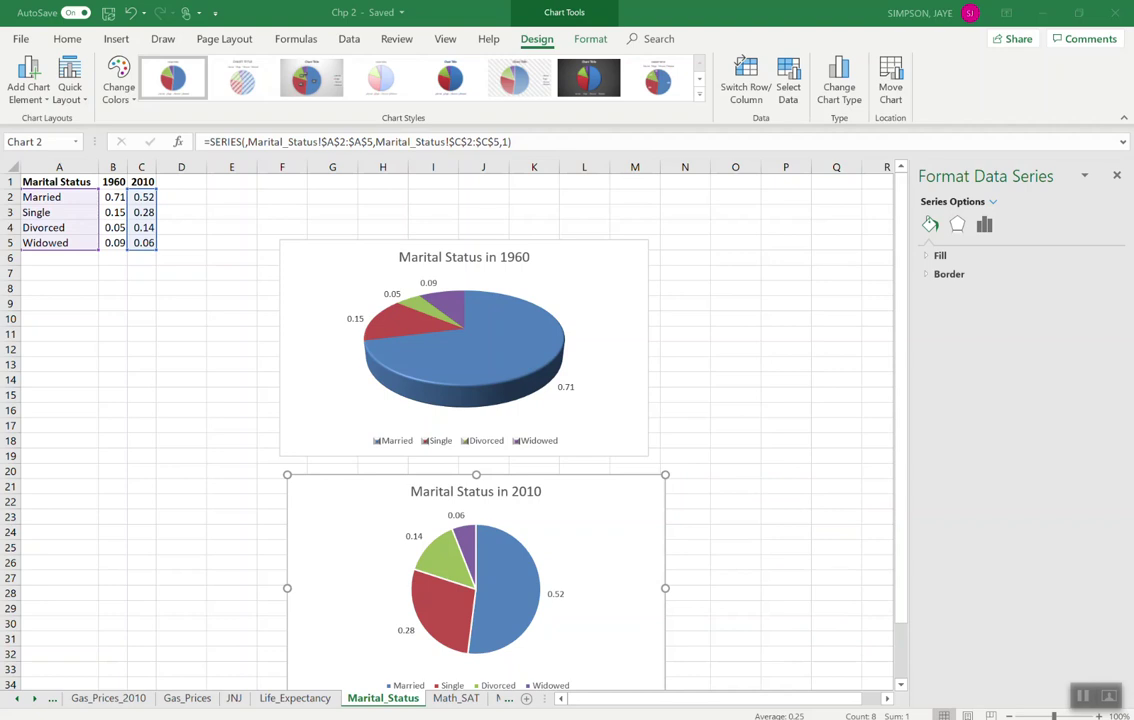
# Step: Look over the Chp 2.1 PowerPoint presentation, then remove both pie charts from Marital_Status
pyautogui.moveTo(484, 718)
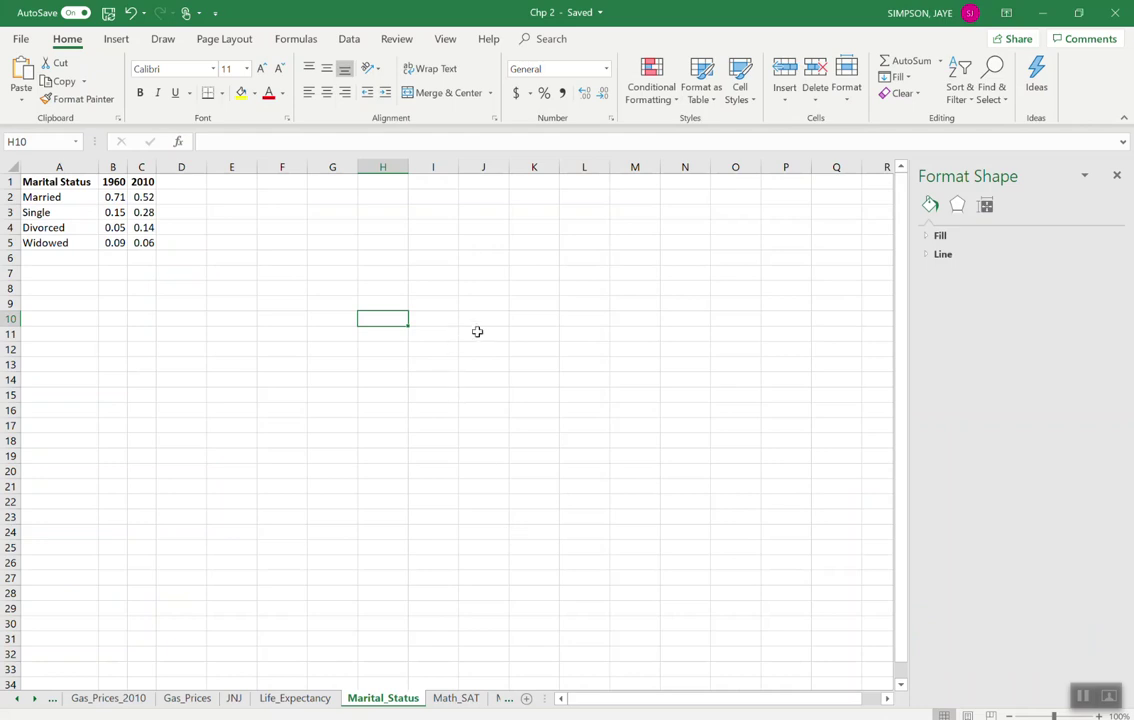
# Step: Select the marital status data range A2:C5 for charting
pyautogui.moveTo(69, 198); pyautogui.dragTo(141, 243)
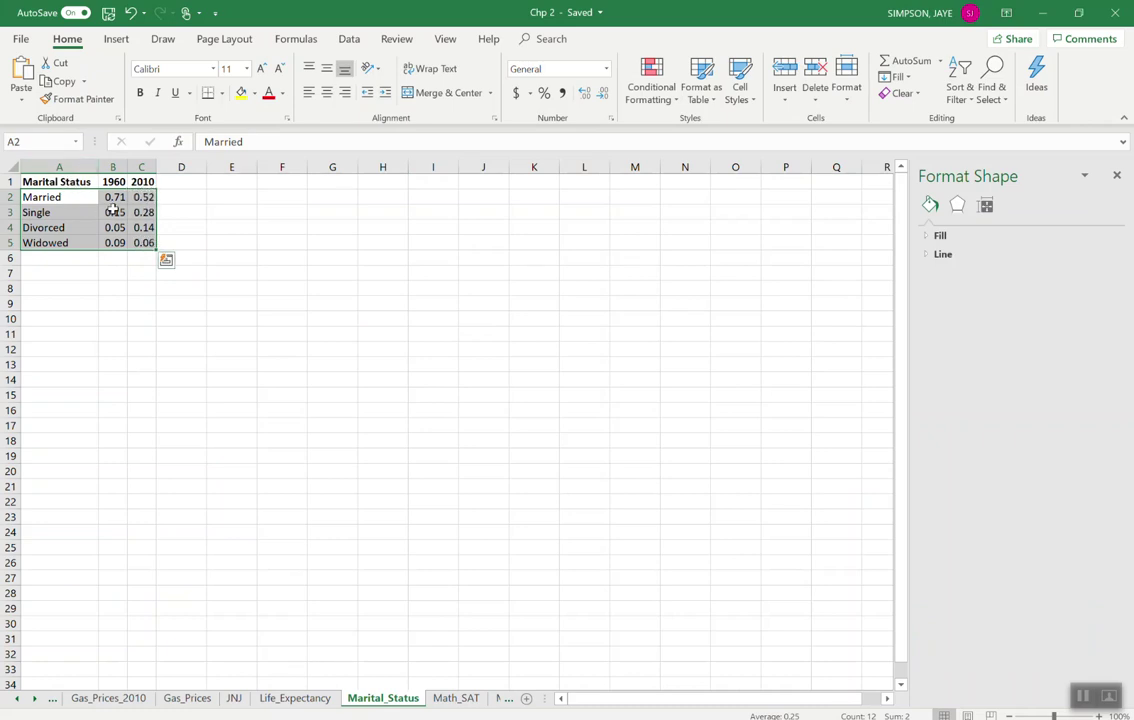
pyautogui.click(118, 41)
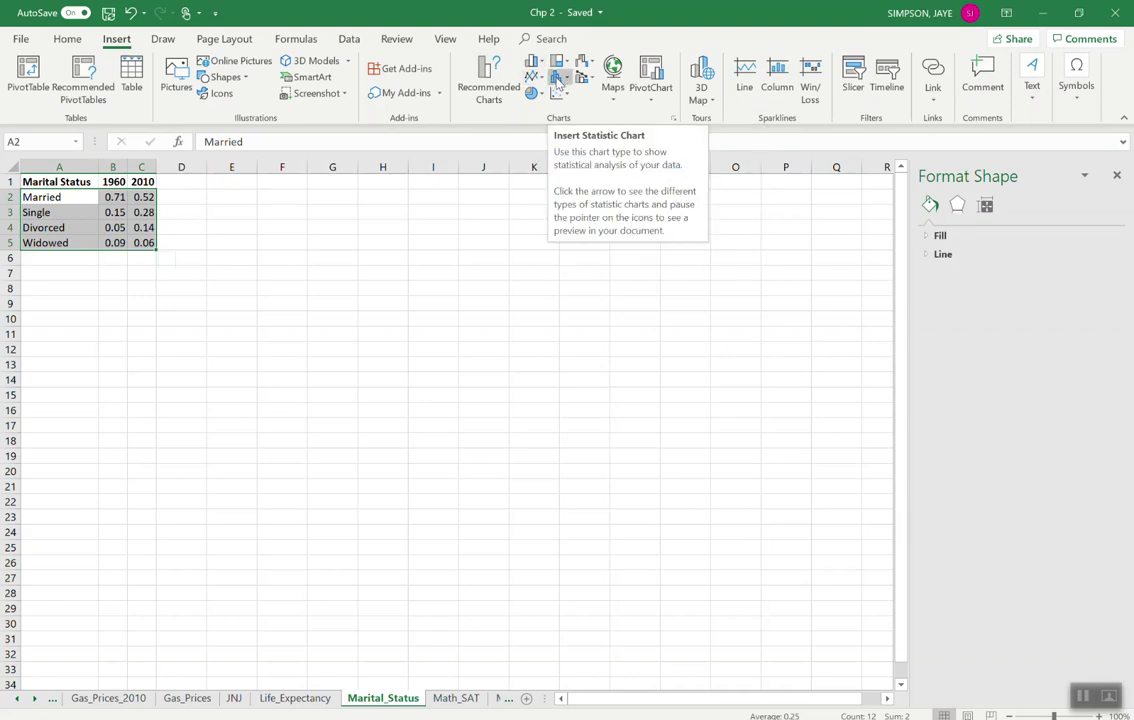
# Step: Insert the recommended Clustered Column chart comparing 1960 and 2010 values
pyautogui.click(491, 80)
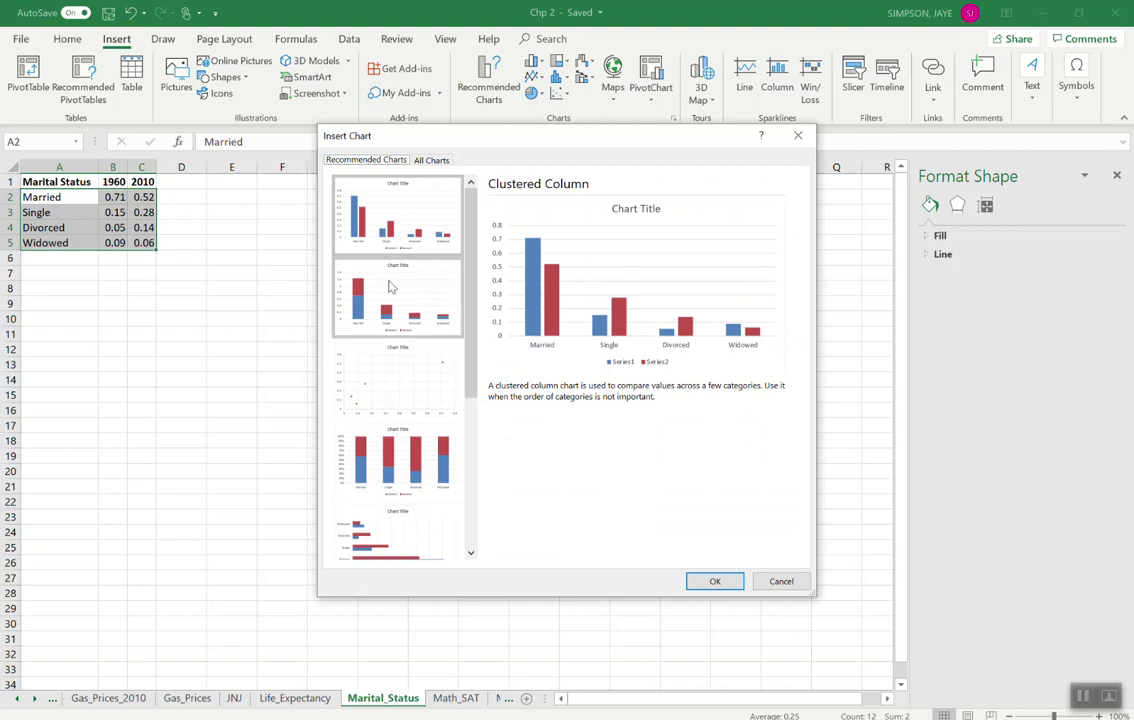
pyautogui.click(715, 582)
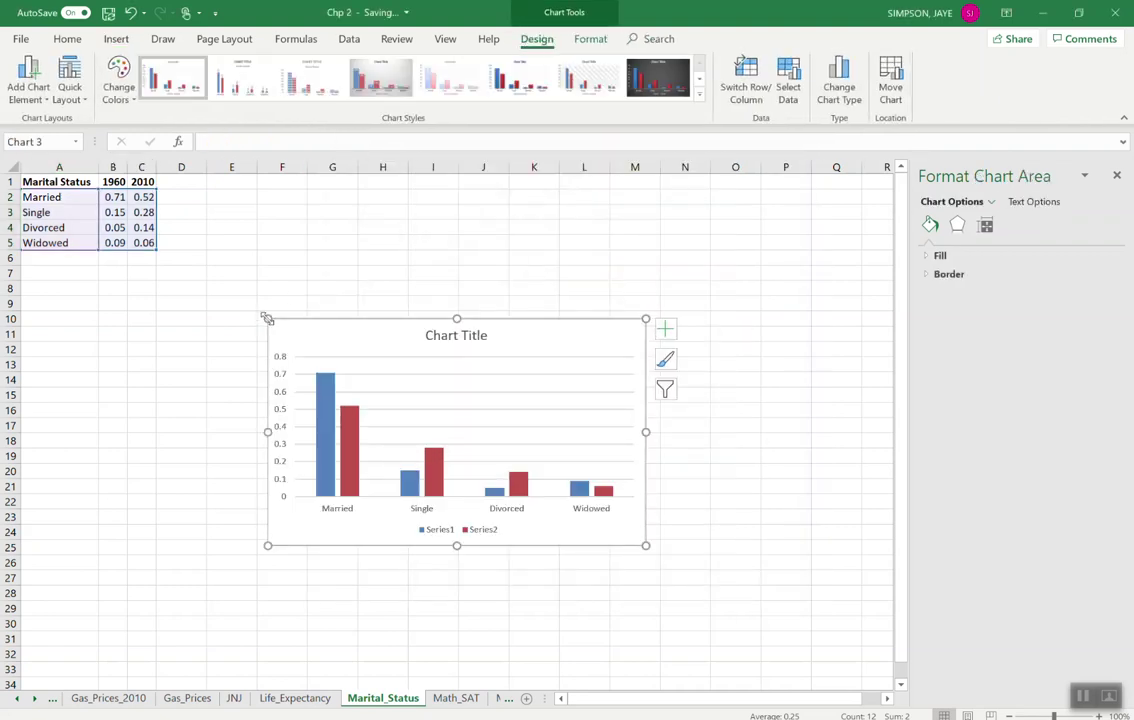
# Step: Enlarge the column chart up toward row 6 and retitle it 'Marital Status in 1960 & 2010'
pyautogui.moveTo(264, 317); pyautogui.dragTo(192, 207)
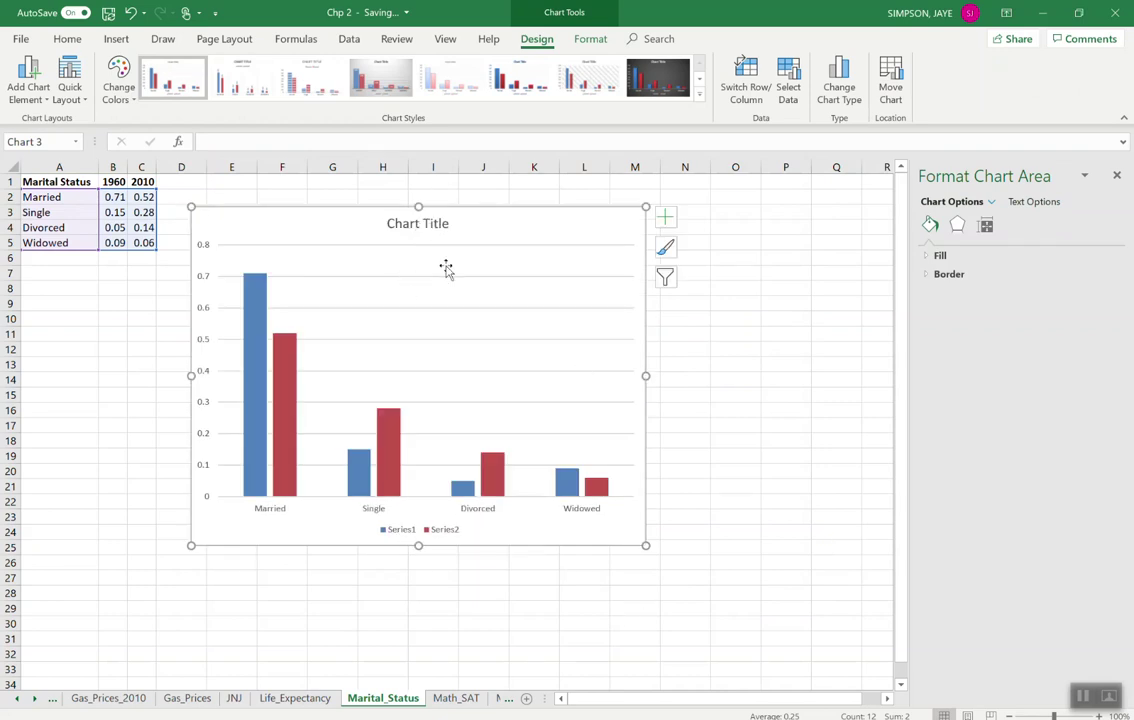
pyautogui.click(414, 226)
pyautogui.doubleClick(414, 226)
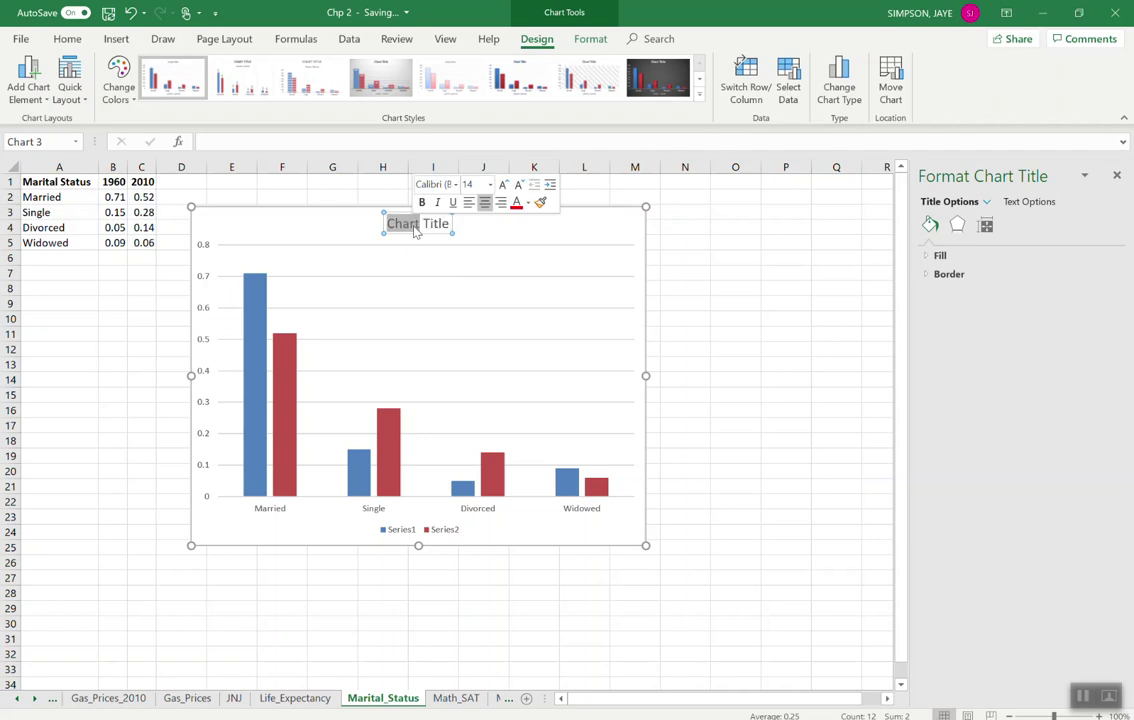
pyautogui.click(414, 226)
pyautogui.doubleClick(414, 226)
pyautogui.doubleClick(414, 226)
pyautogui.tripleClick(414, 226)
pyautogui.write('Marital S')
pyautogui.write('tatus')
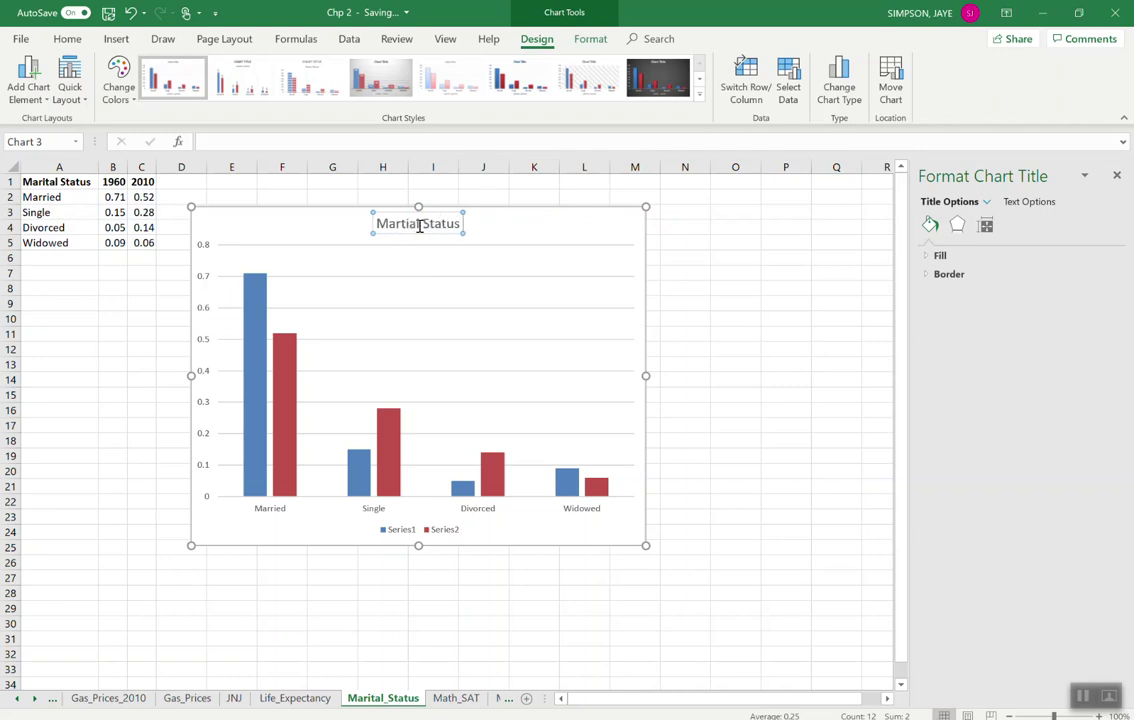
pyautogui.write(' in')
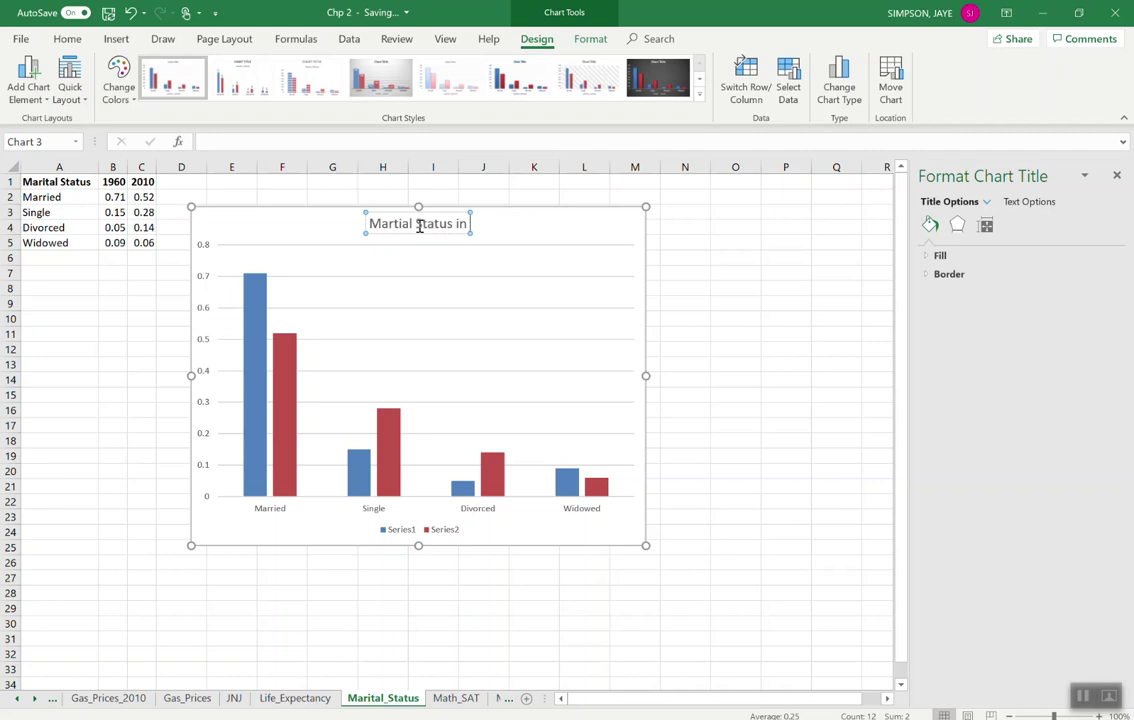
pyautogui.write(' 1960')
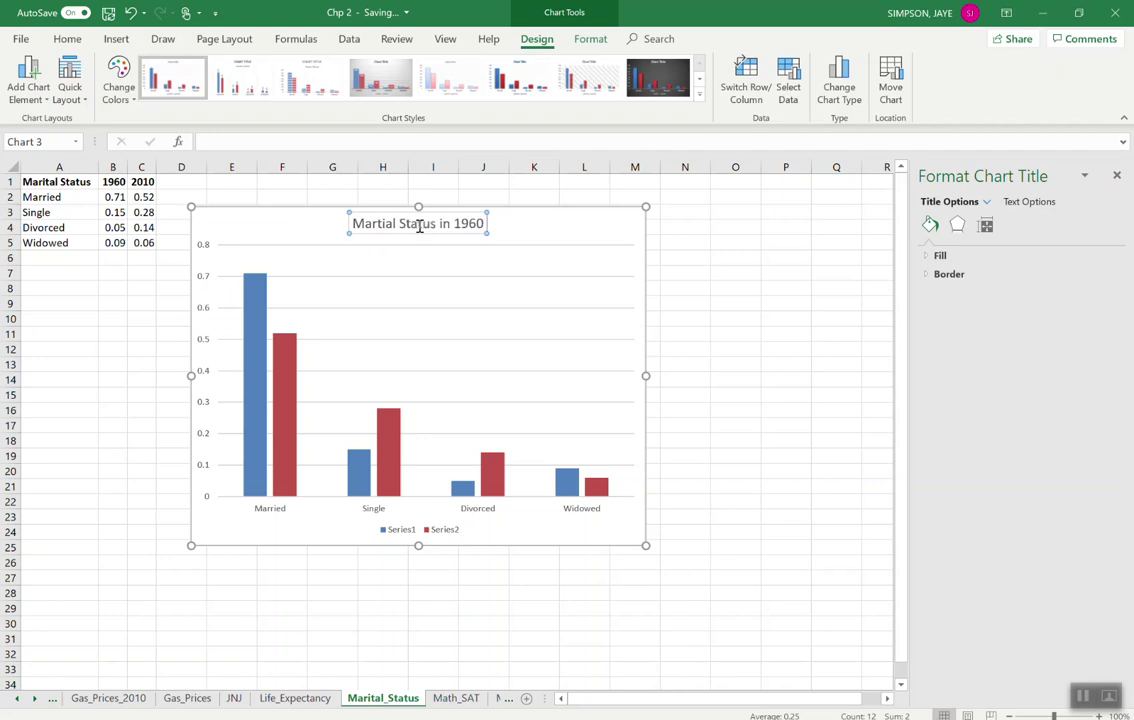
pyautogui.write(' & 2010')
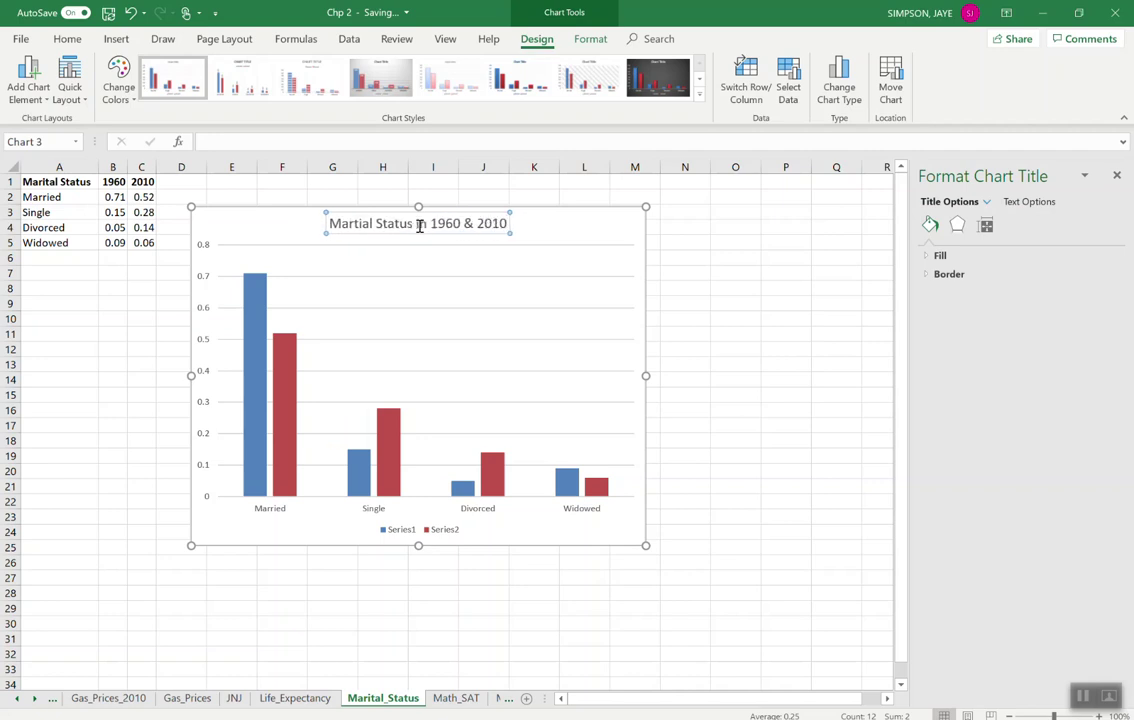
# Step: Confirm the finished chart title, then select the legend's Series1 and Series2 entries
pyautogui.click(704, 443)
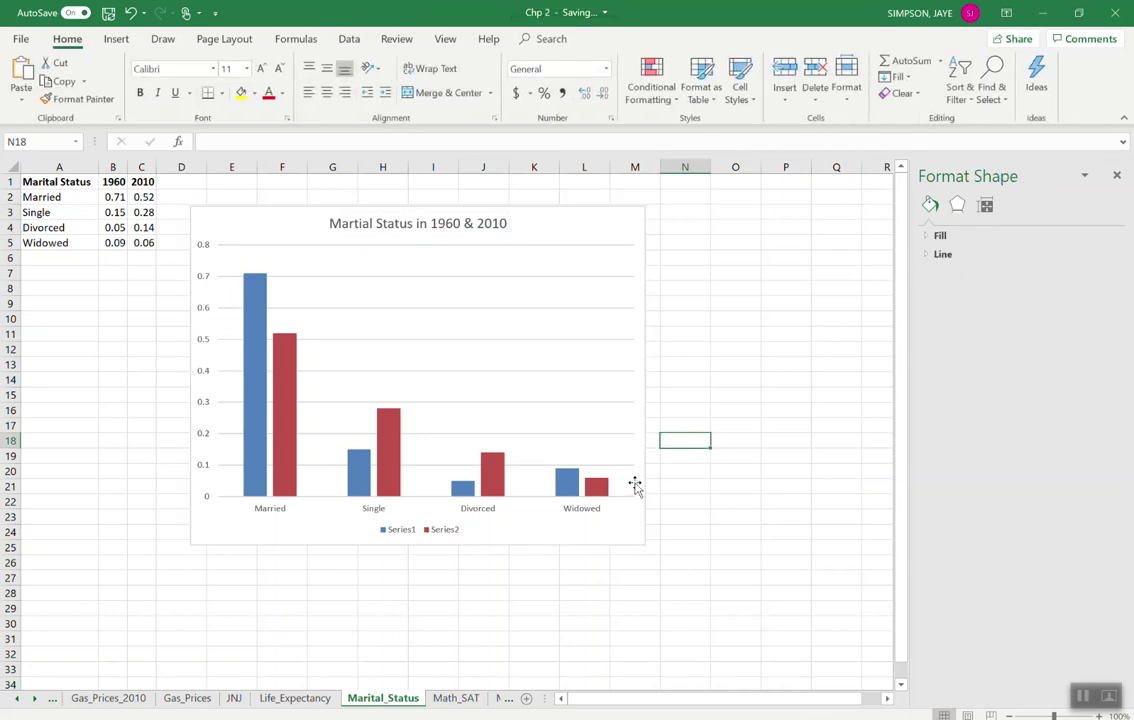
pyautogui.click(443, 534)
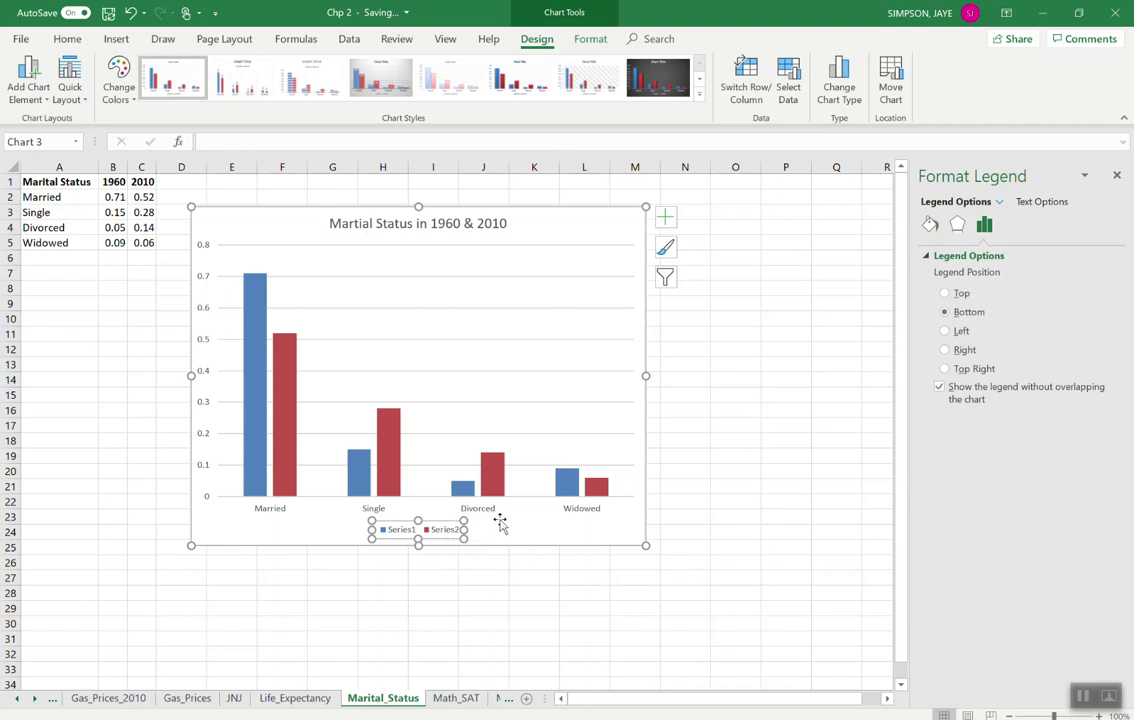
pyautogui.click(407, 535)
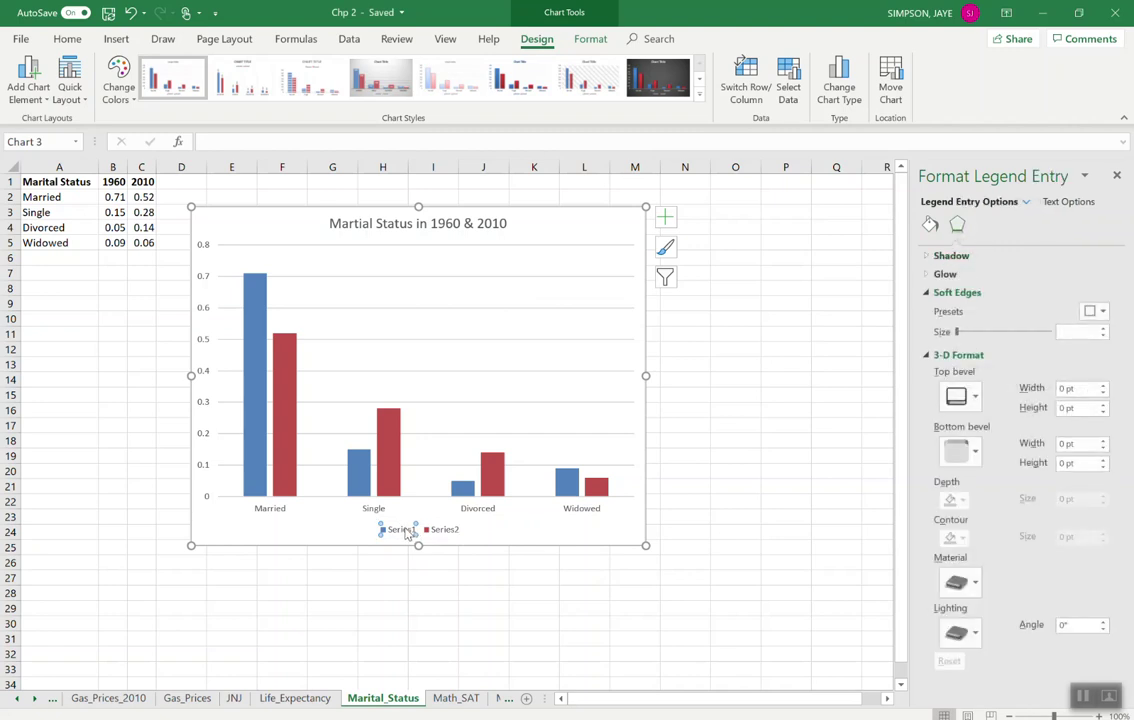
pyautogui.click(425, 535)
pyautogui.click(588, 38)
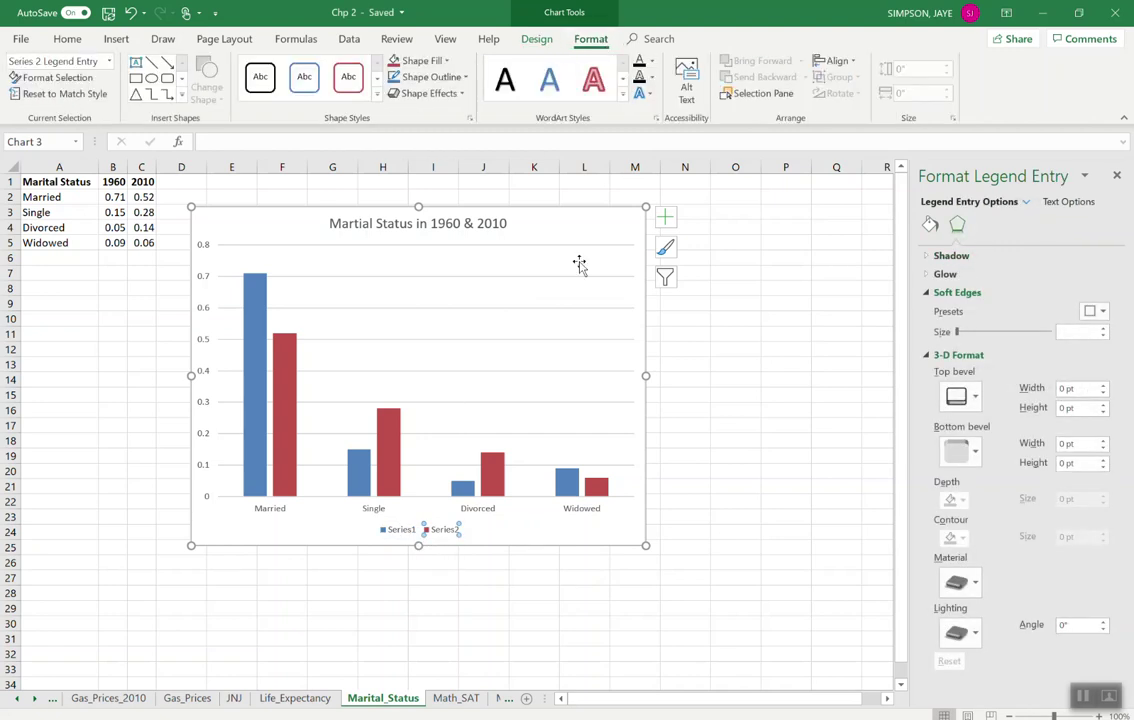
pyautogui.click(536, 38)
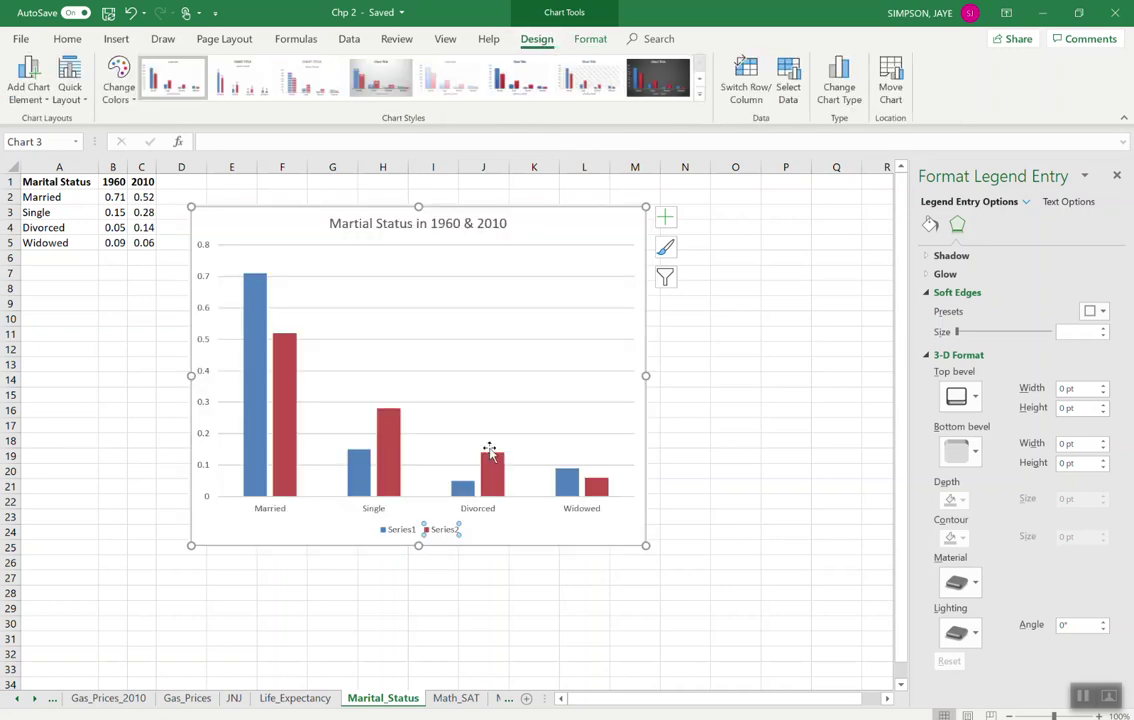
pyautogui.click(396, 532)
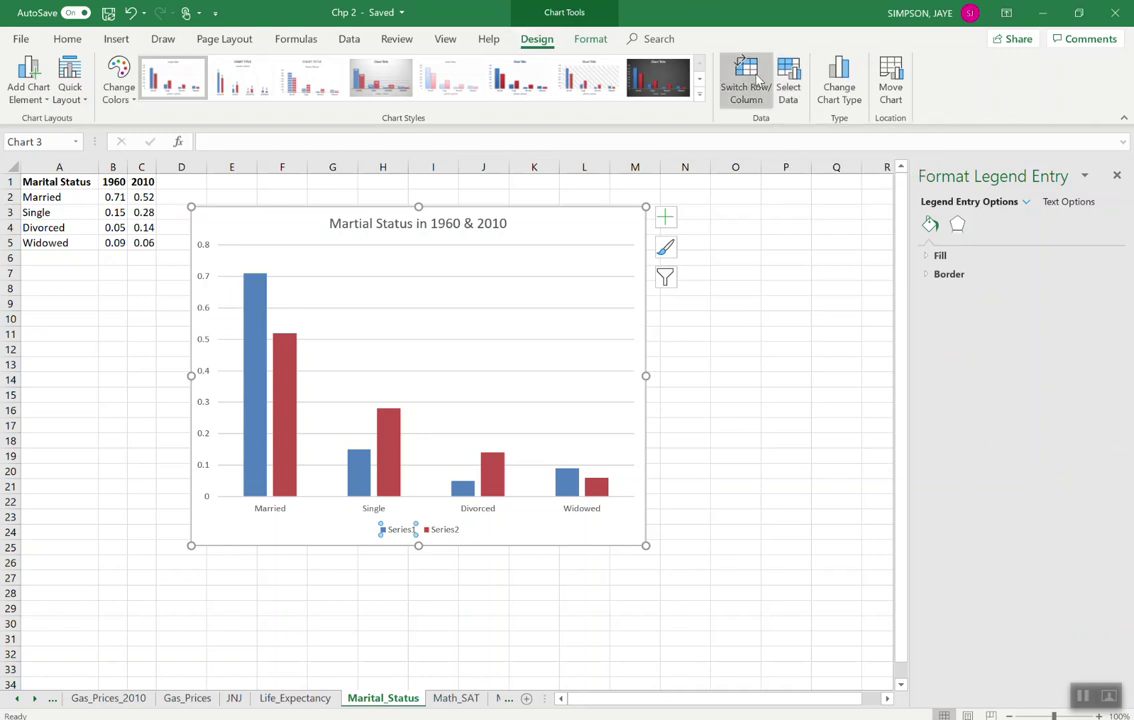
# Step: In Select Data, name Series1 from header cell B1 so it reads 1960
pyautogui.click(788, 80)
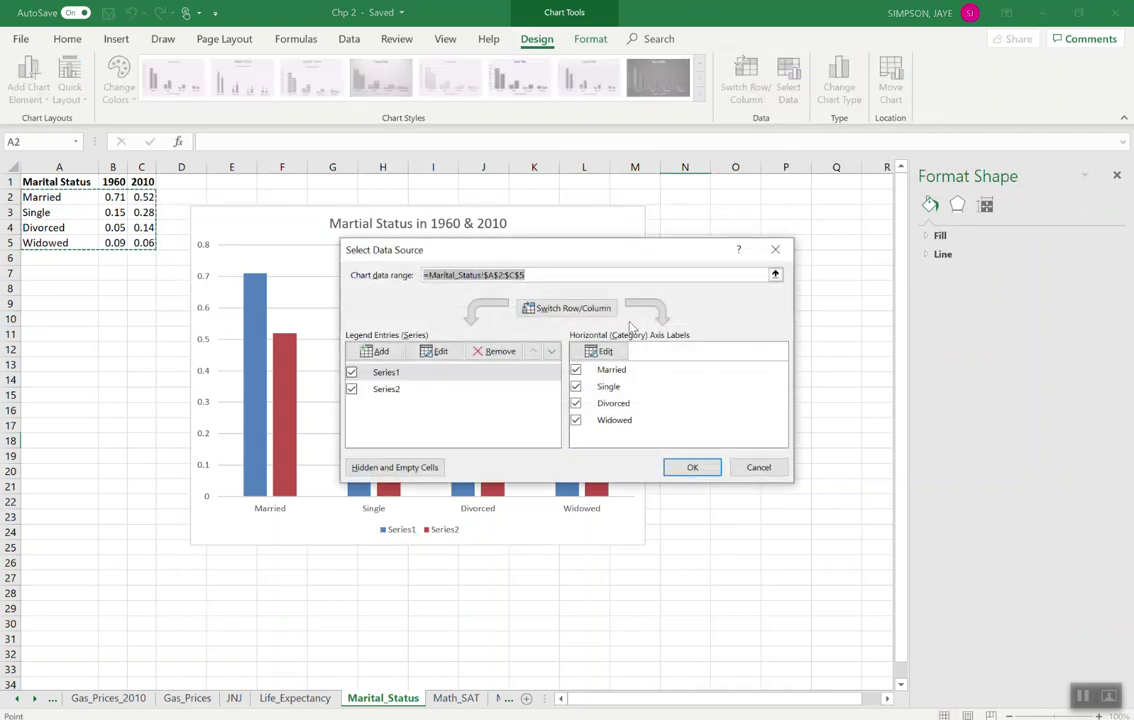
pyautogui.click(377, 375)
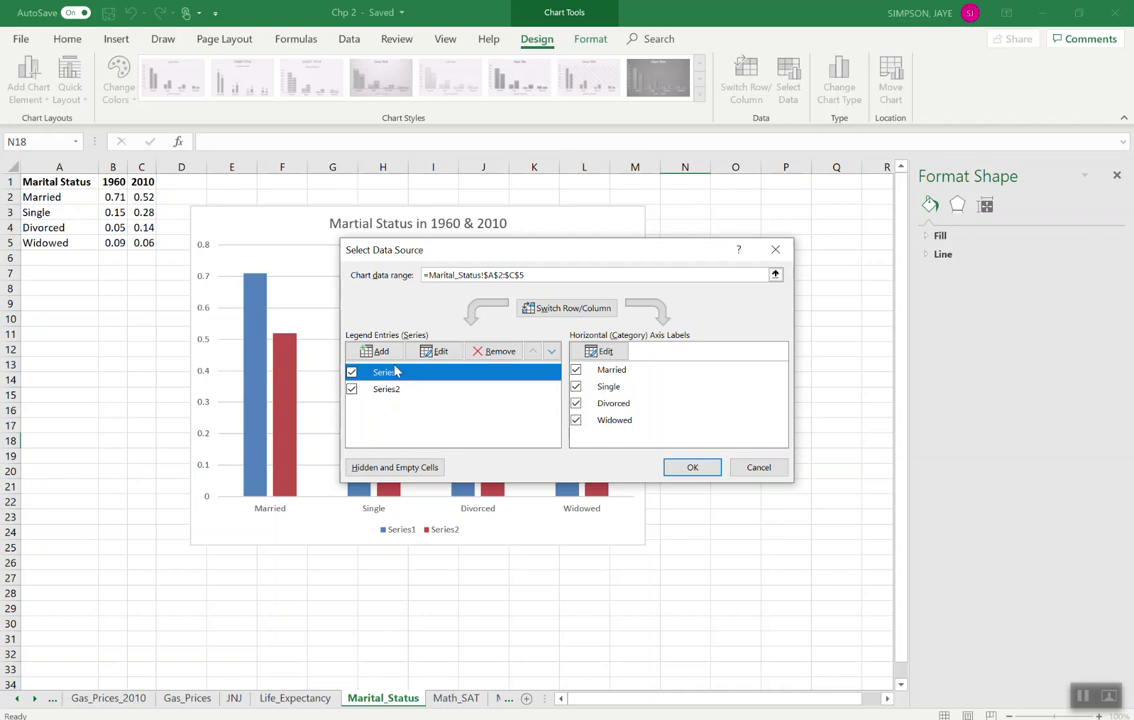
pyautogui.click(445, 353)
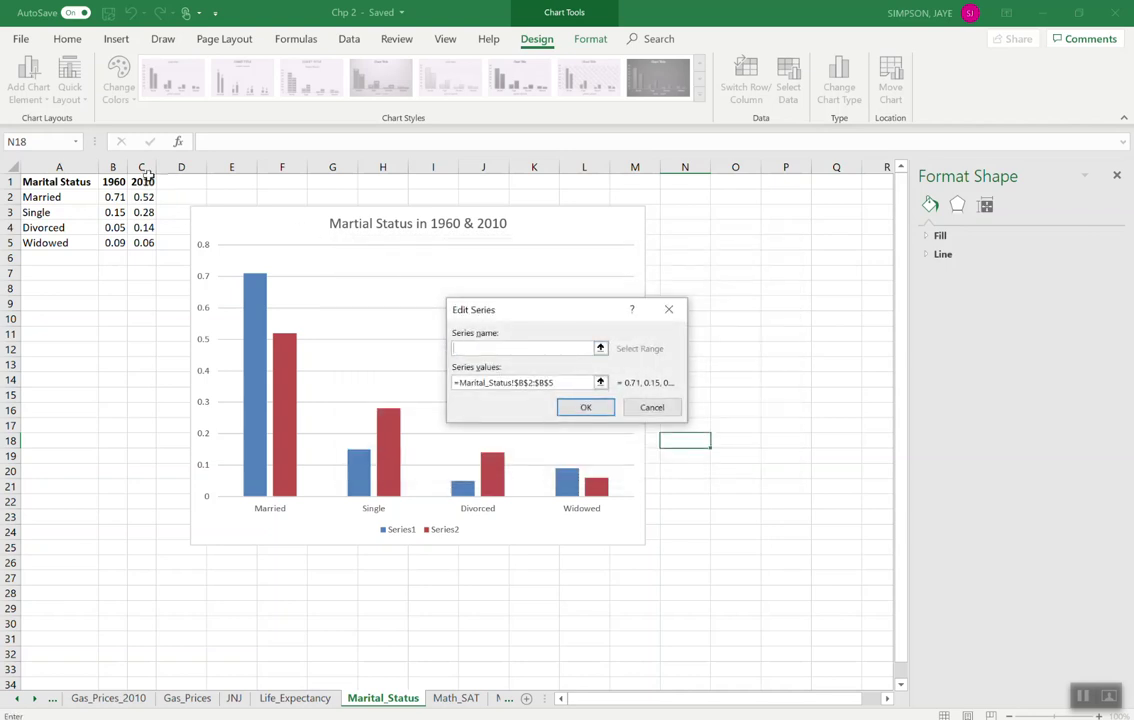
pyautogui.click(115, 183)
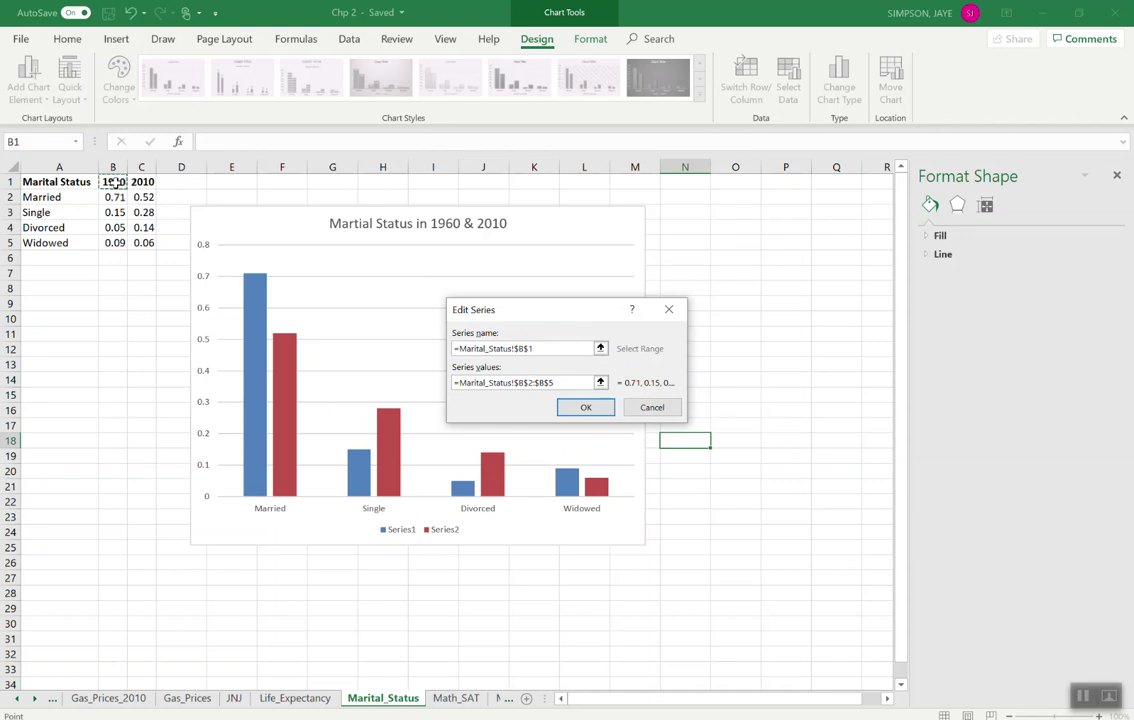
pyautogui.click(590, 407)
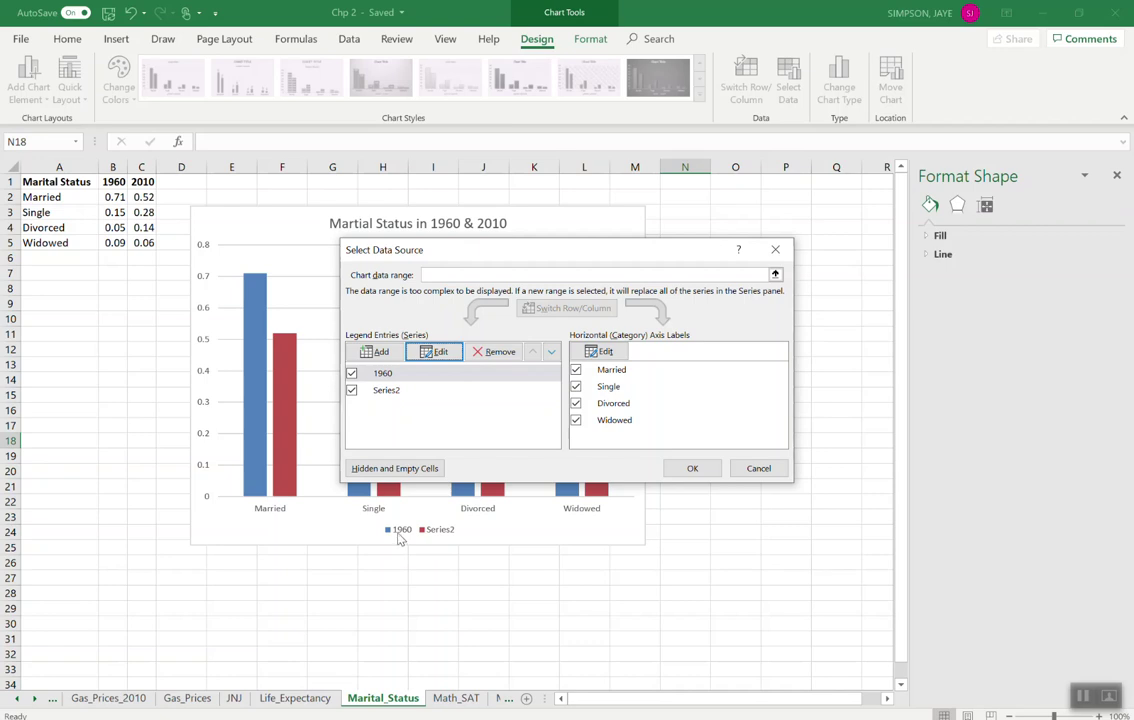
# Step: Name Series2 from header cell C1 as 2010 and apply the changes
pyautogui.click(400, 397)
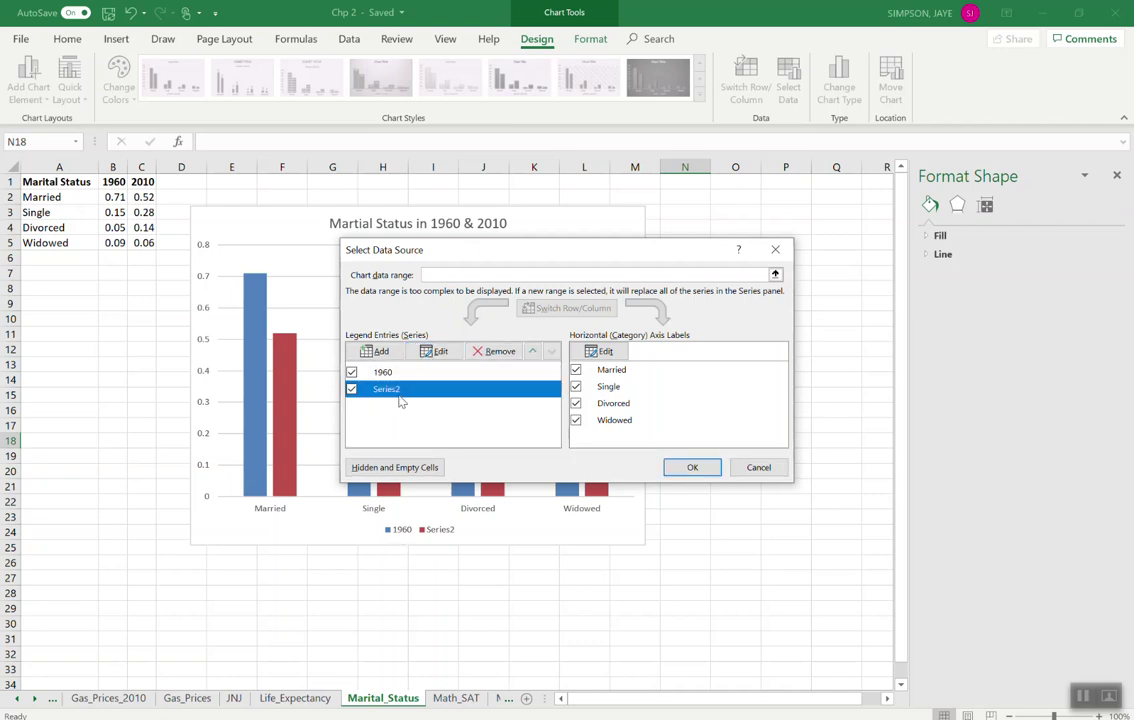
pyautogui.click(427, 351)
pyautogui.click(145, 182)
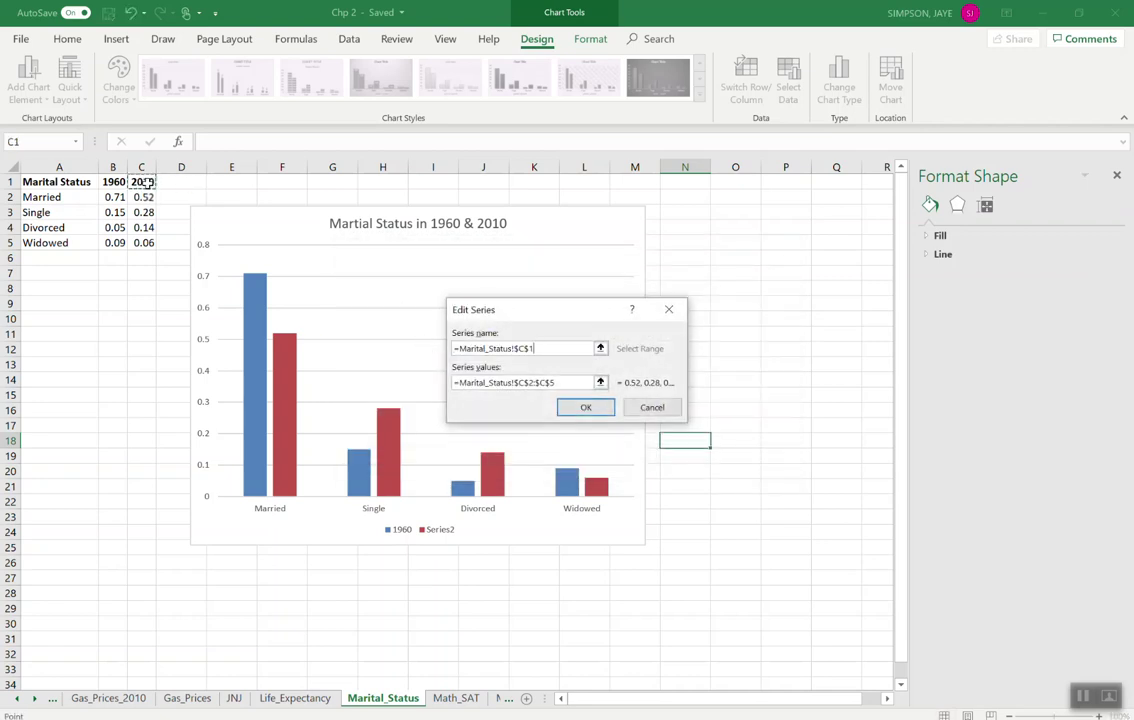
pyautogui.click(598, 411)
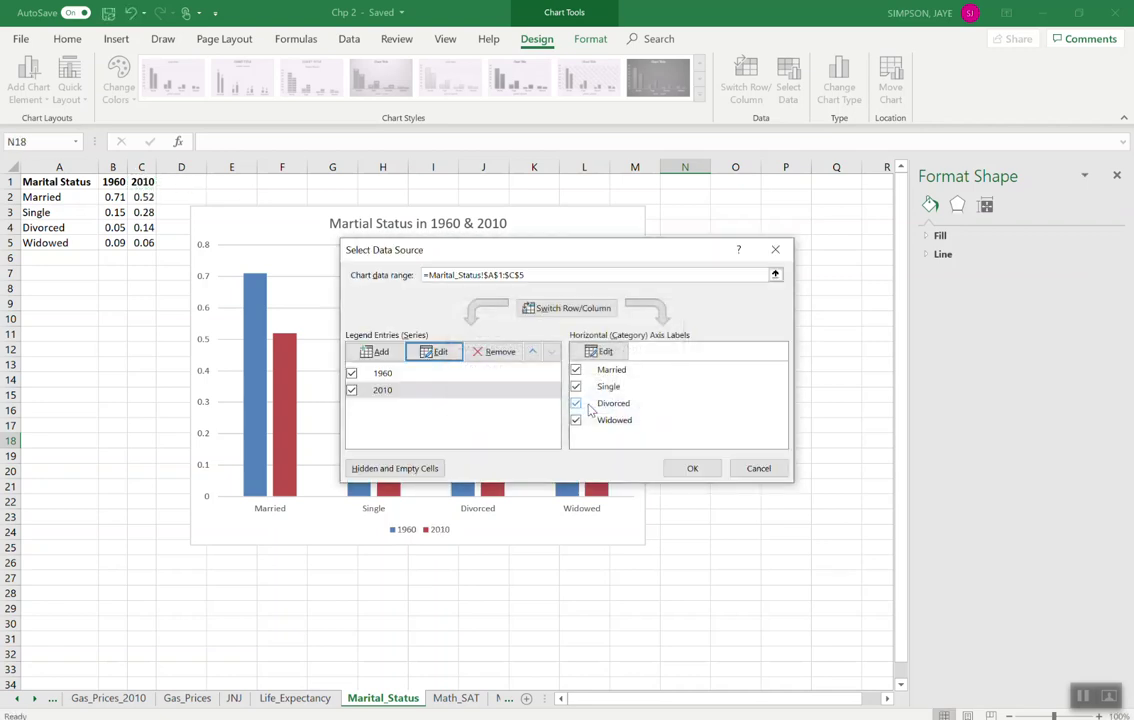
pyautogui.click(692, 467)
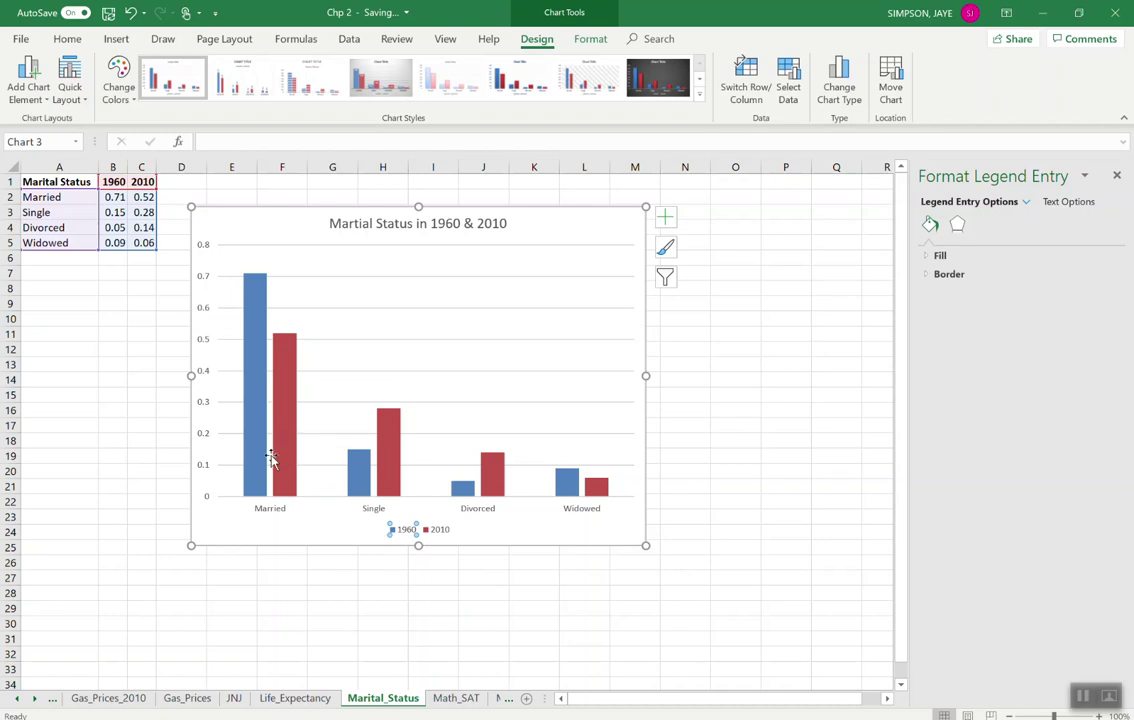
# Step: Turn on data labels so every column shows its value, e.g. 0.71 and 0.52 for Married
pyautogui.moveTo(261, 422)
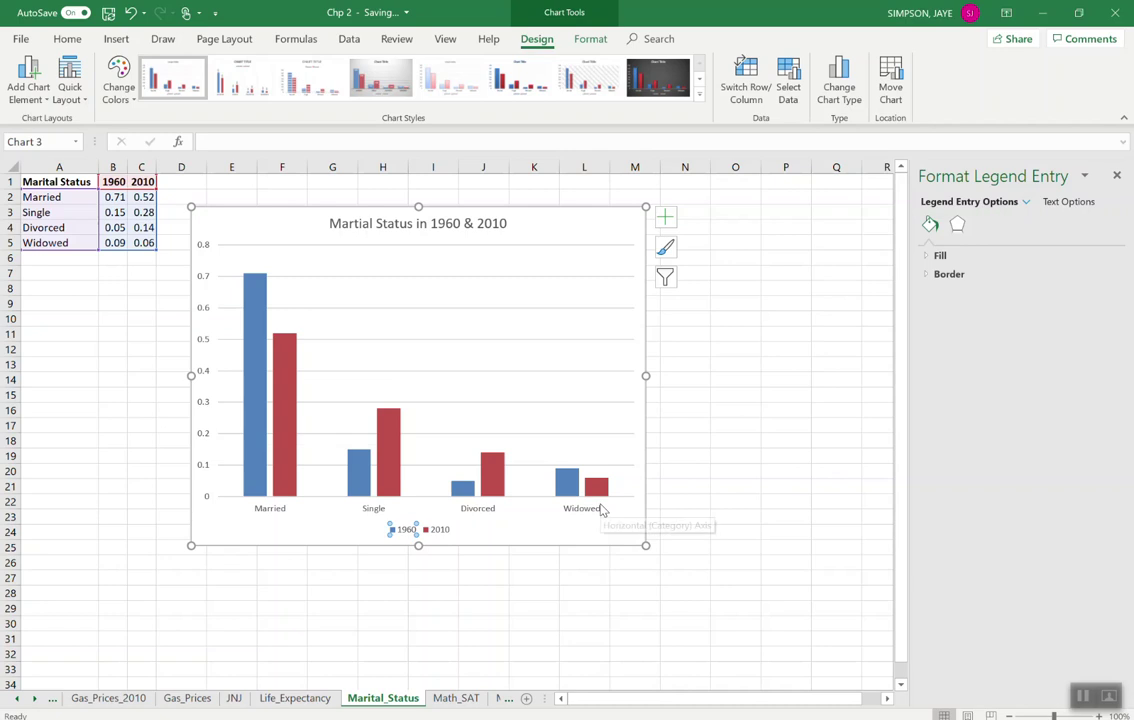
pyautogui.click(666, 218)
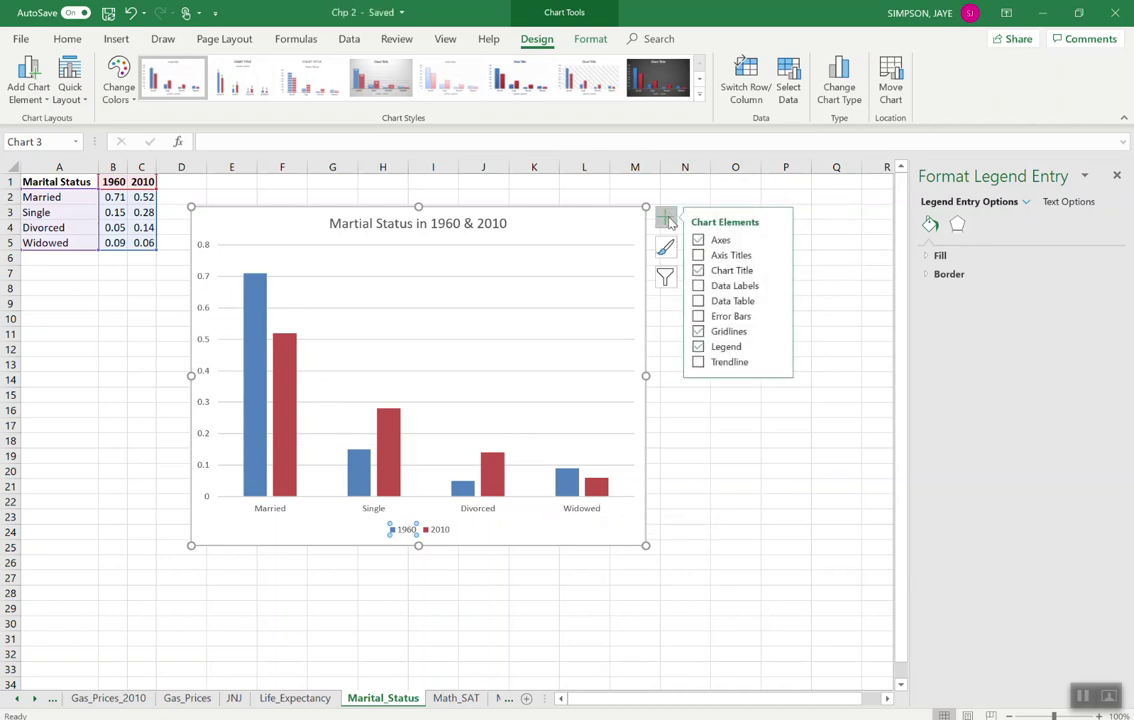
pyautogui.click(758, 287)
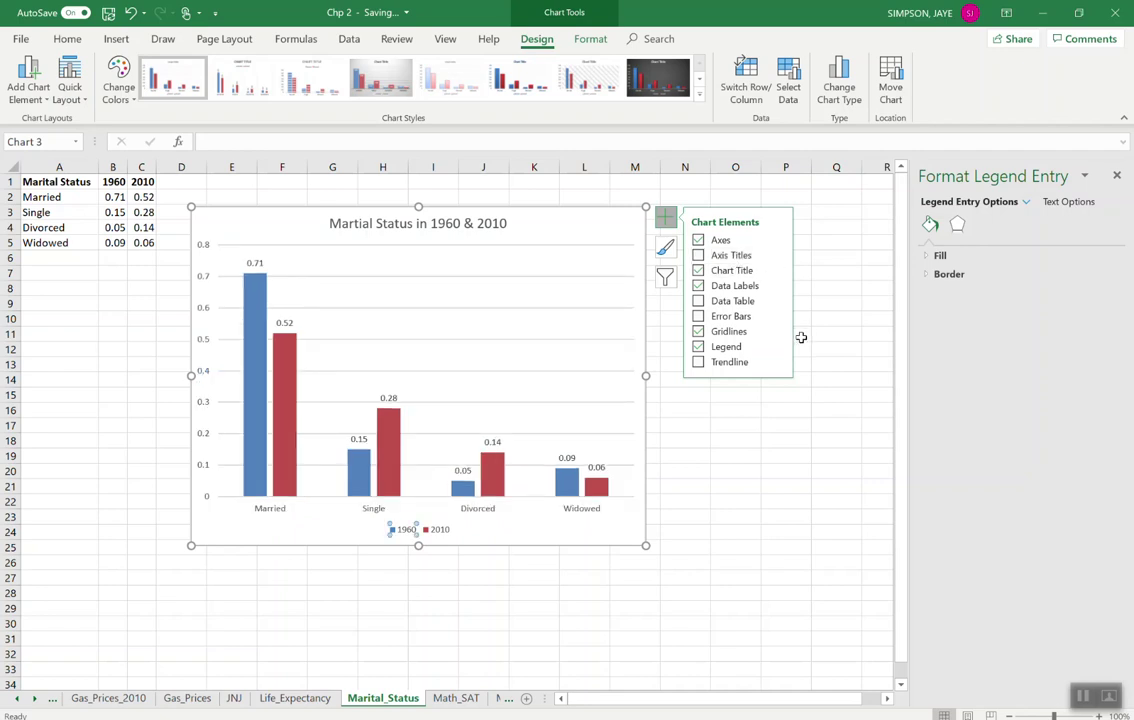
pyautogui.click(725, 498)
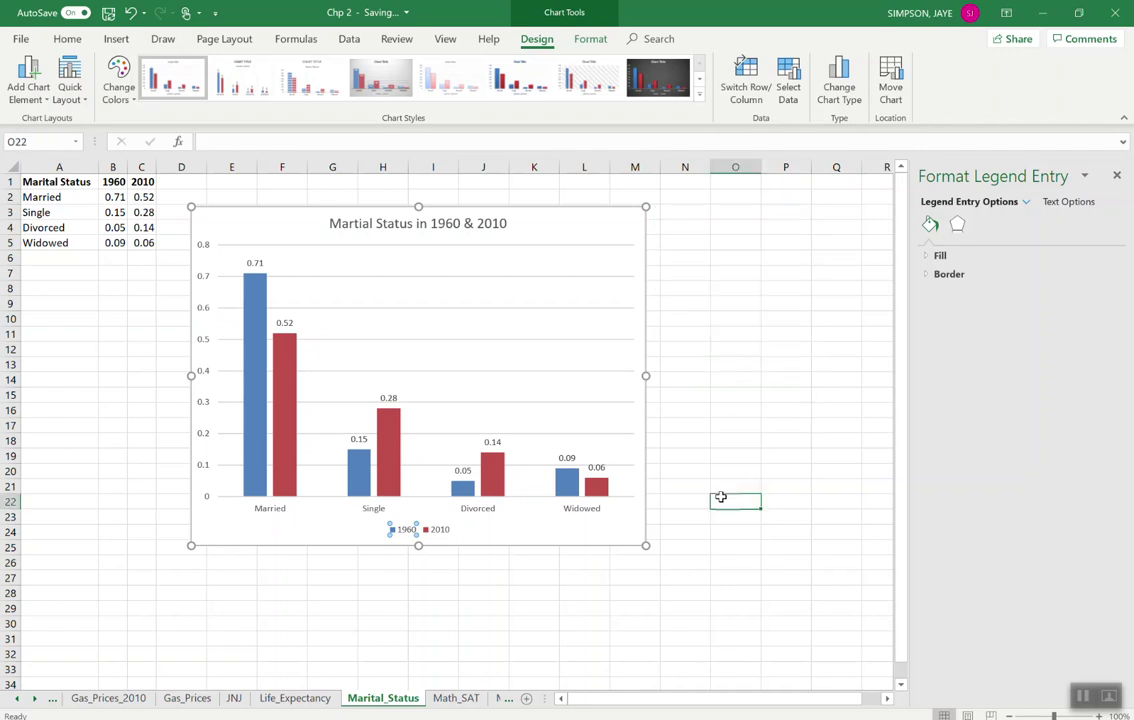
# Step: Apply Style 14 to the marital status chart for shaded, glossy bars
pyautogui.click(641, 264)
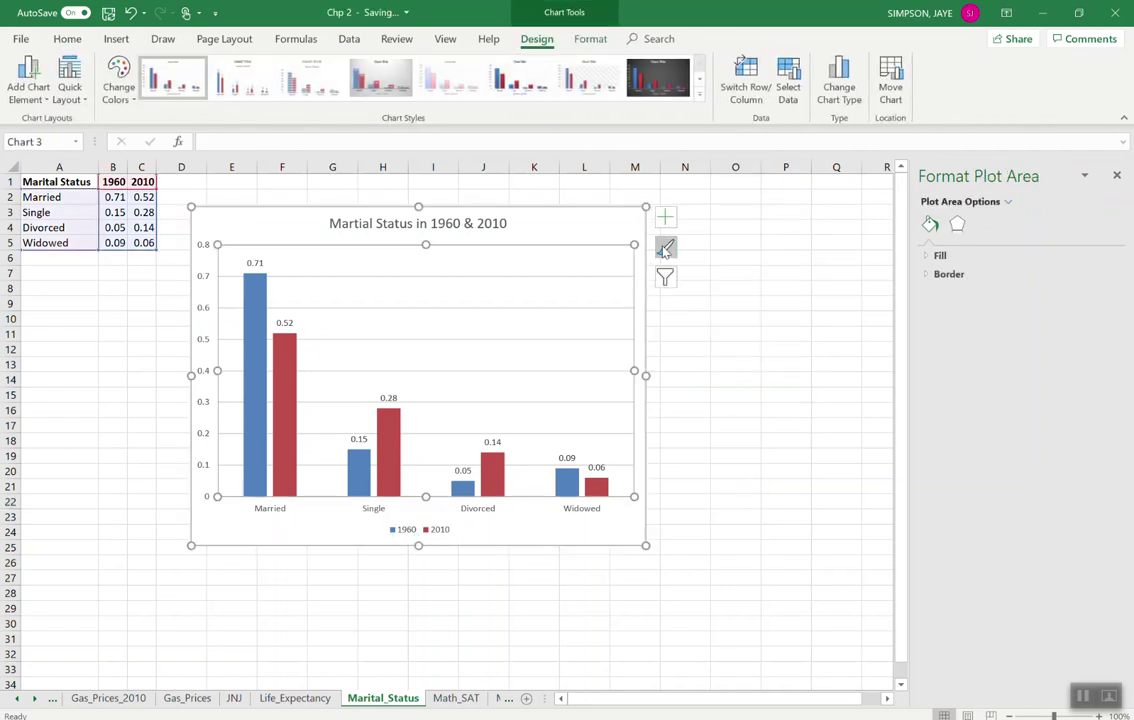
pyautogui.click(665, 249)
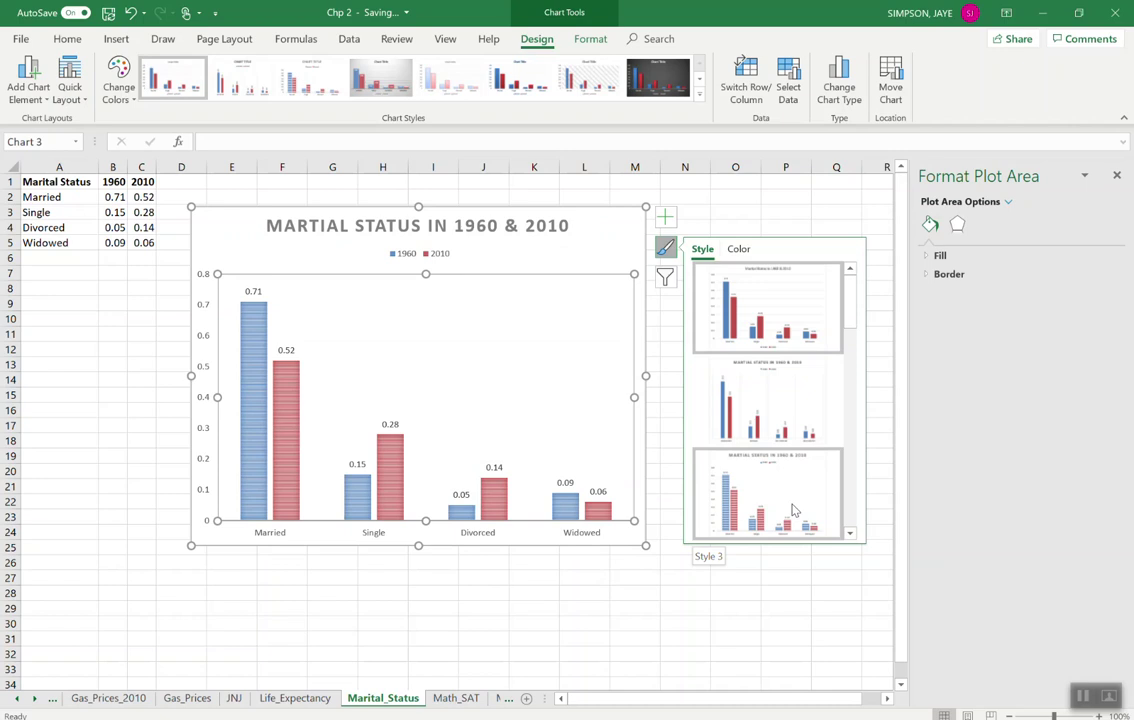
pyautogui.scroll(-3, 800, 461)
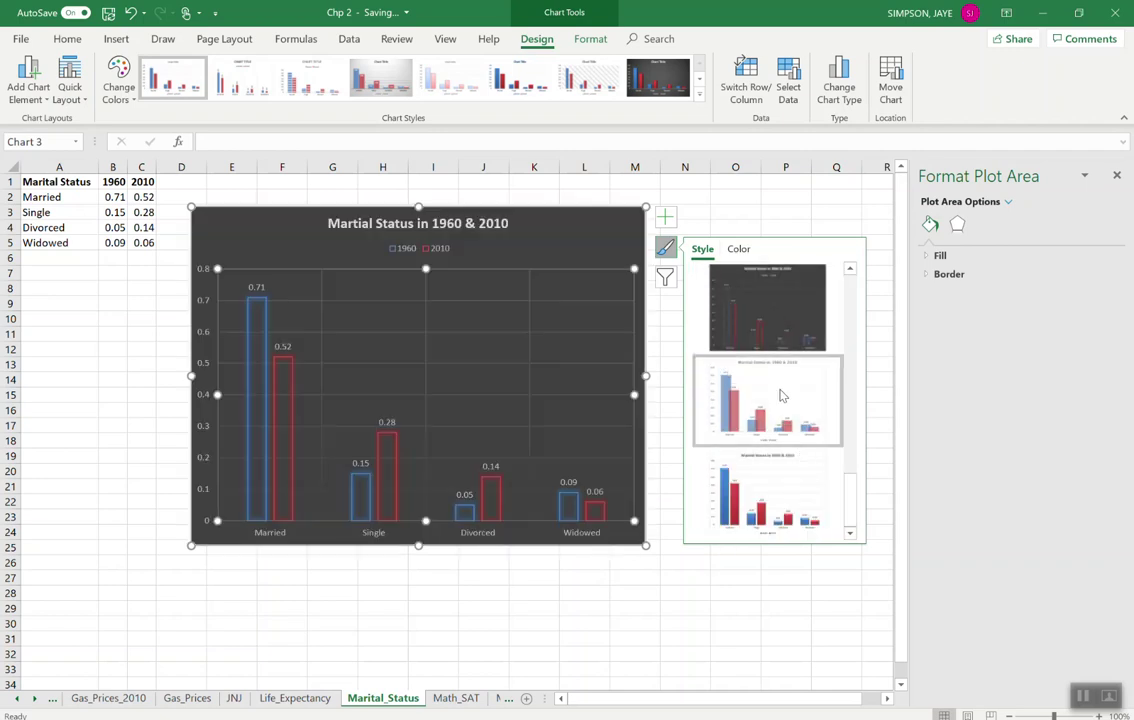
pyautogui.click(785, 511)
pyautogui.click(814, 611)
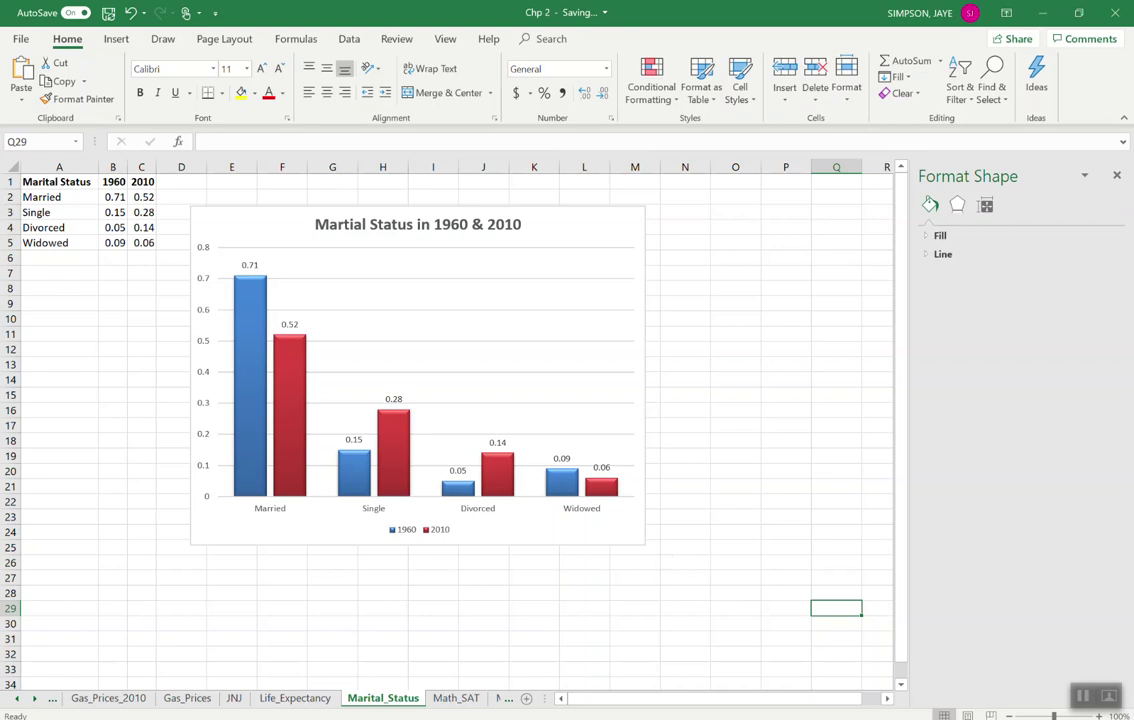
# Step: Switch to the Chp 2.1 PowerPoint deck showing slide 6's 1960/2010 bar chart
pyautogui.moveTo(485, 719)
pyautogui.moveTo(502, 472)
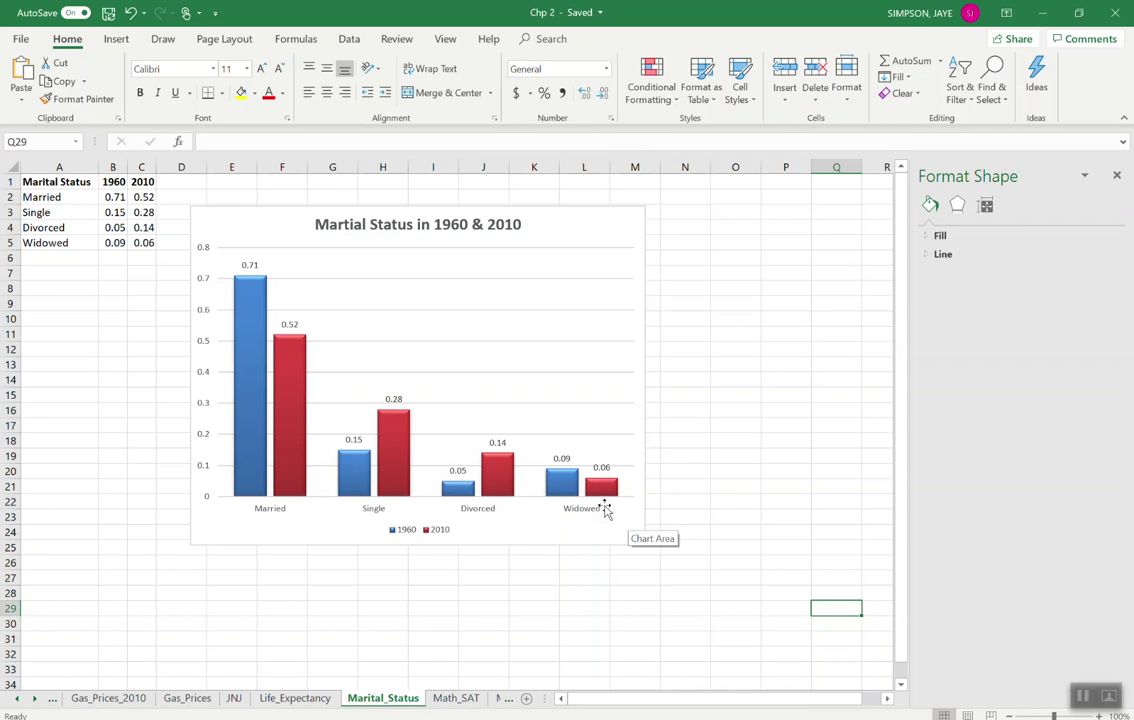
pyautogui.hotkey('alt', 'Tab')
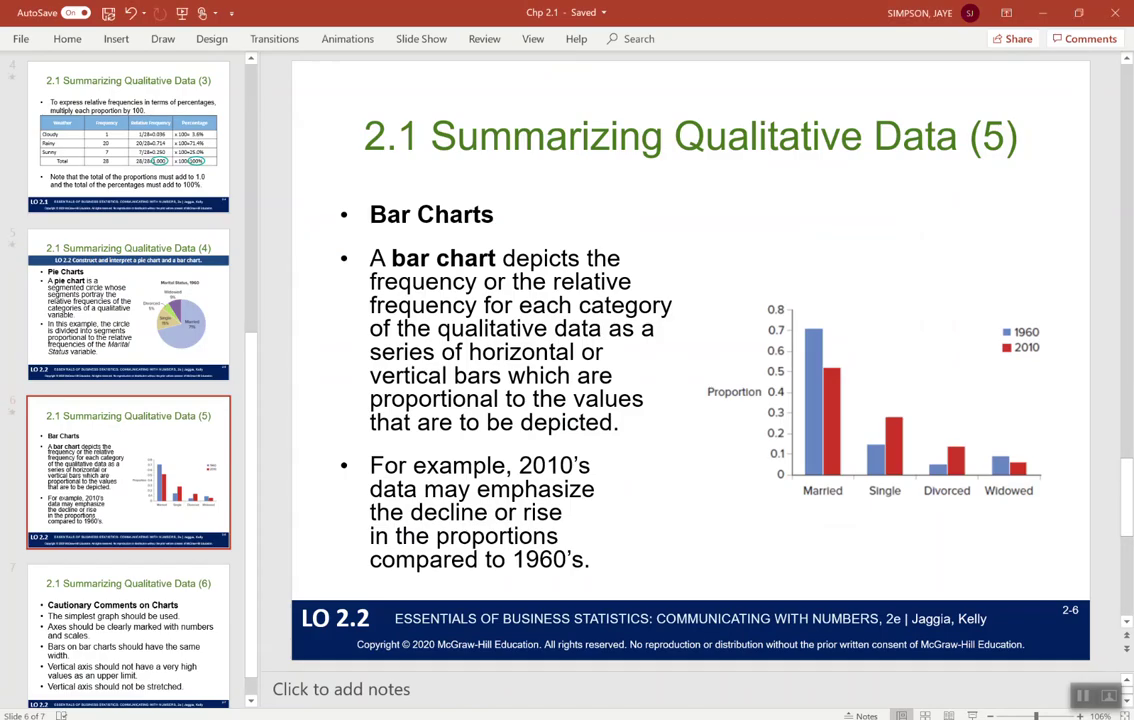
# Step: Go to slide 7 on cautionary chart comments and show the Slide Show options
pyautogui.click(123, 647)
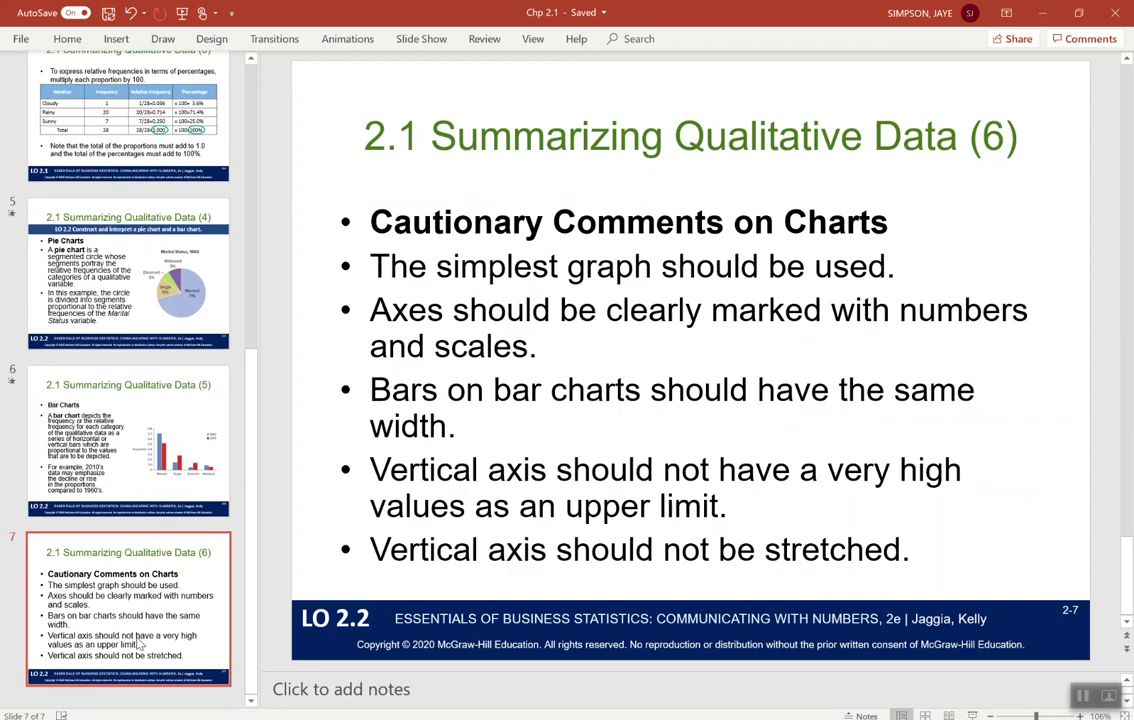
pyautogui.click(427, 39)
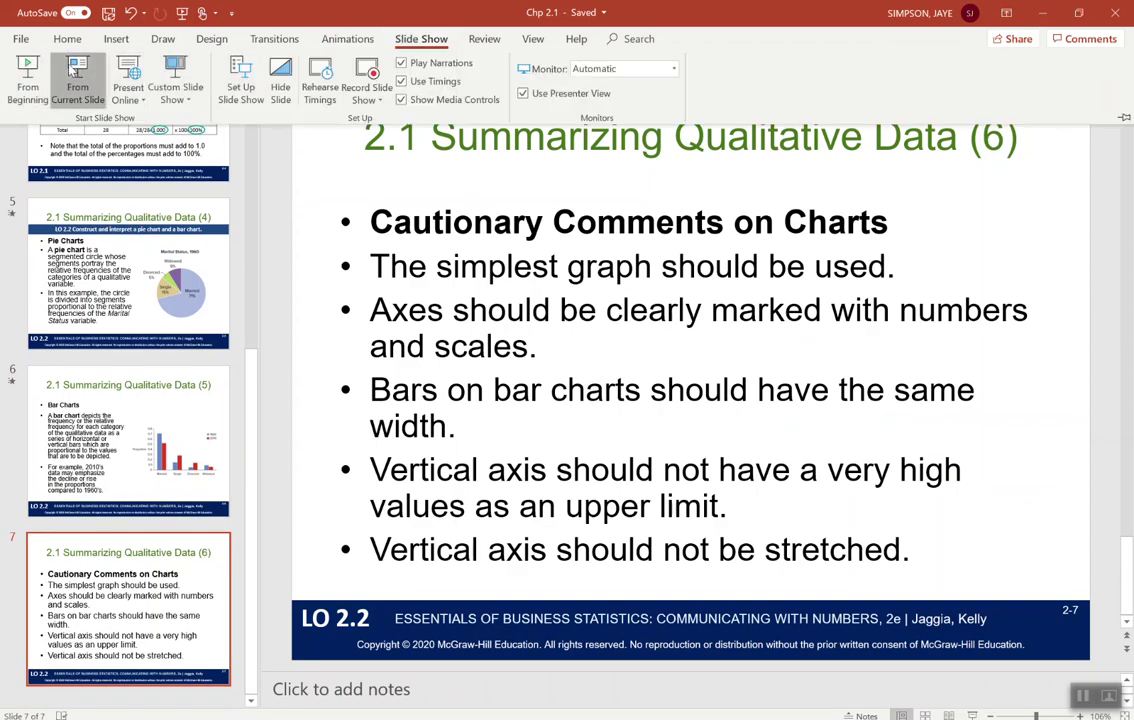